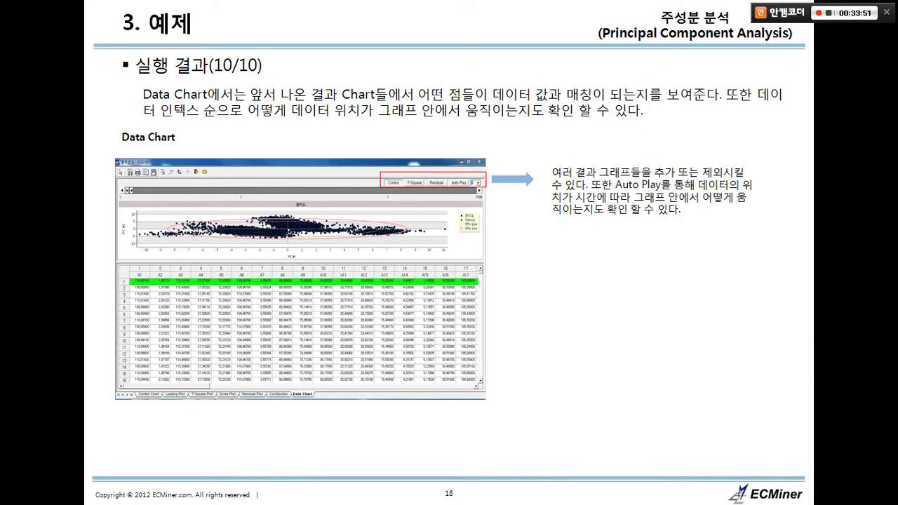
Leave the slideshow for ECMiner and inspect the properties of the data input, filter and PCA nodes in the 조업편차분석 stream.
{"action": "key", "text": "Escape"}
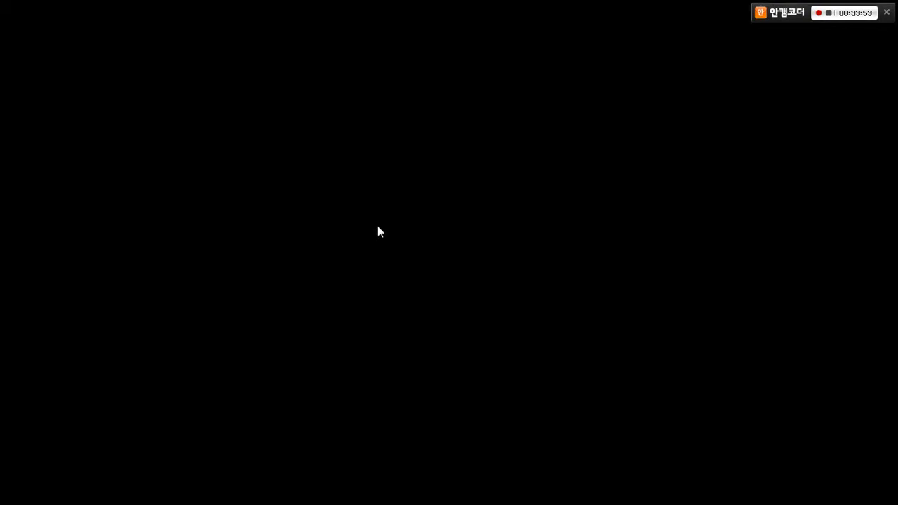
{"action": "left_click", "coordinate": [294, 491]}
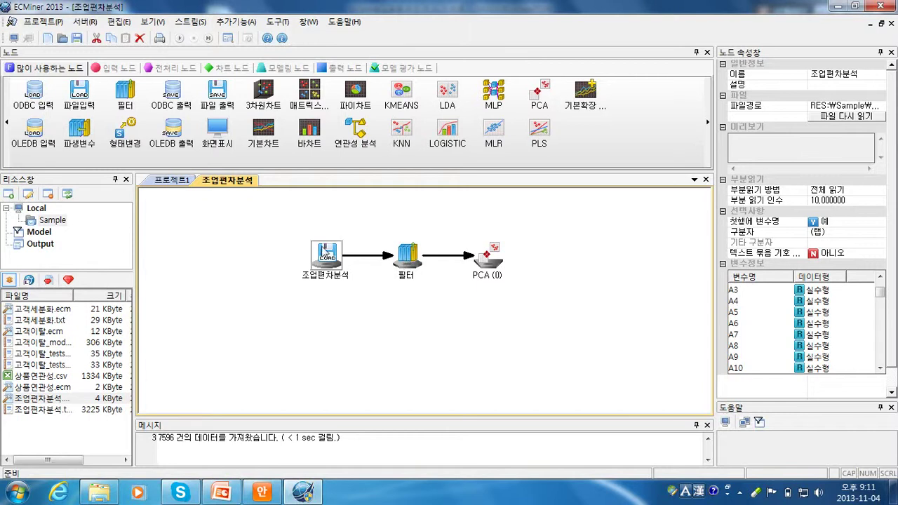
{"action": "left_click", "coordinate": [404, 254]}
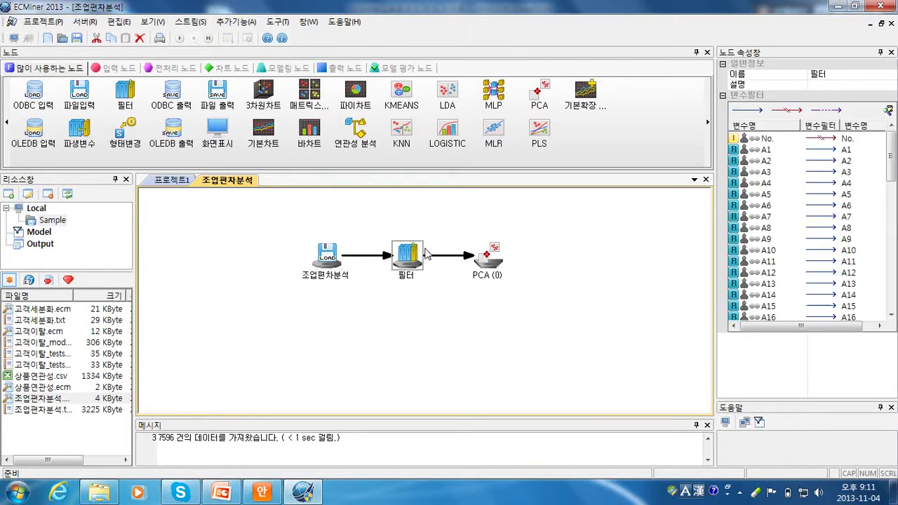
{"action": "left_click", "coordinate": [491, 254]}
{"action": "left_click", "coordinate": [397, 251]}
{"action": "left_click", "coordinate": [327, 254]}
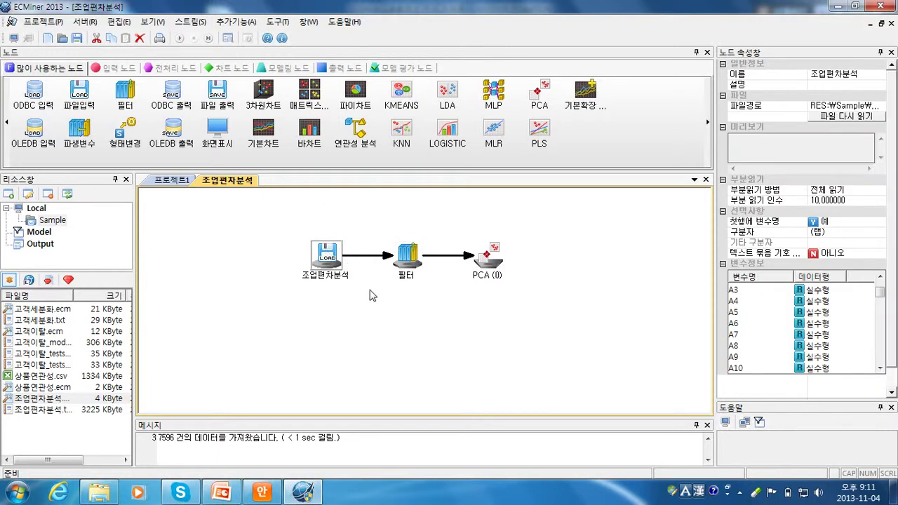
Open the 조업편차분석 node's data table full-window, look through its columns and rows to the end, and close it.
{"action": "double_click", "coordinate": [324, 257]}
{"action": "left_click_drag", "start_coordinate": [458, 57], "coordinate": [561, 58]}
{"action": "double_click", "coordinate": [561, 58]}
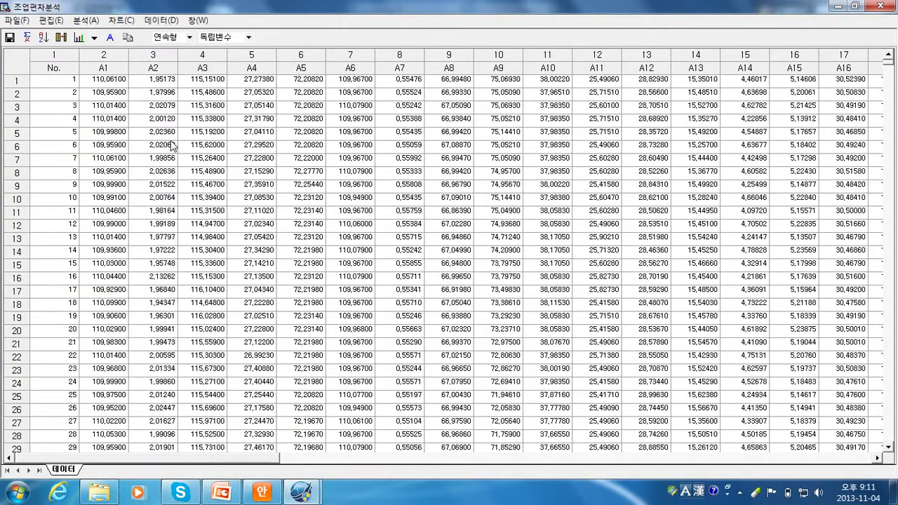
{"action": "left_click", "coordinate": [248, 455]}
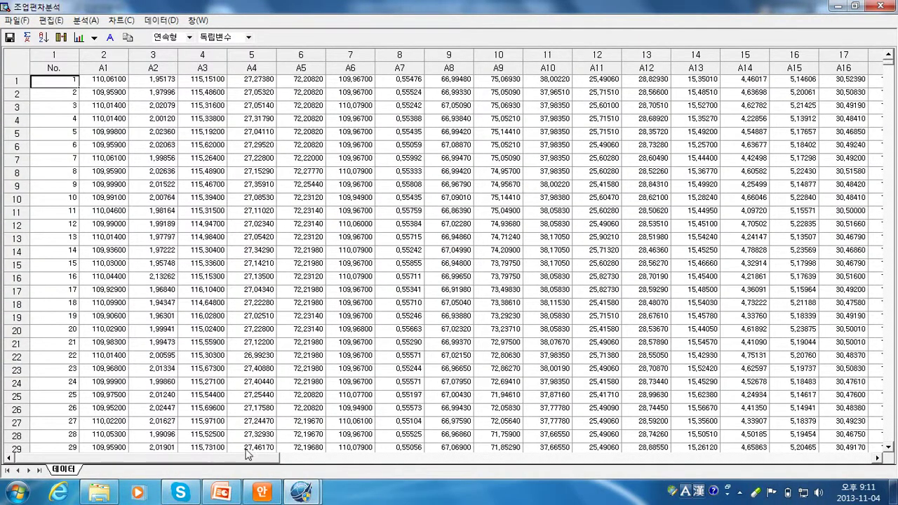
{"action": "left_click_drag", "start_coordinate": [248, 454], "coordinate": [261, 454]}
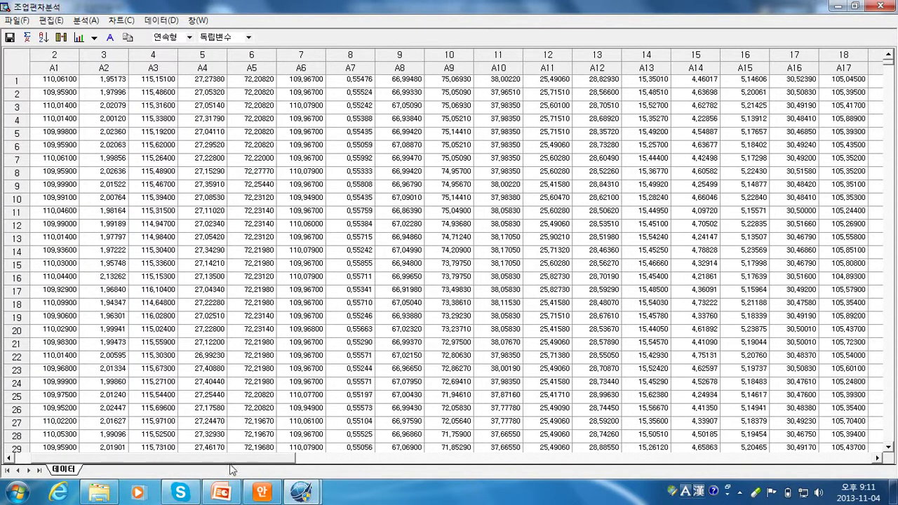
{"action": "left_click_drag", "start_coordinate": [205, 456], "coordinate": [786, 433]}
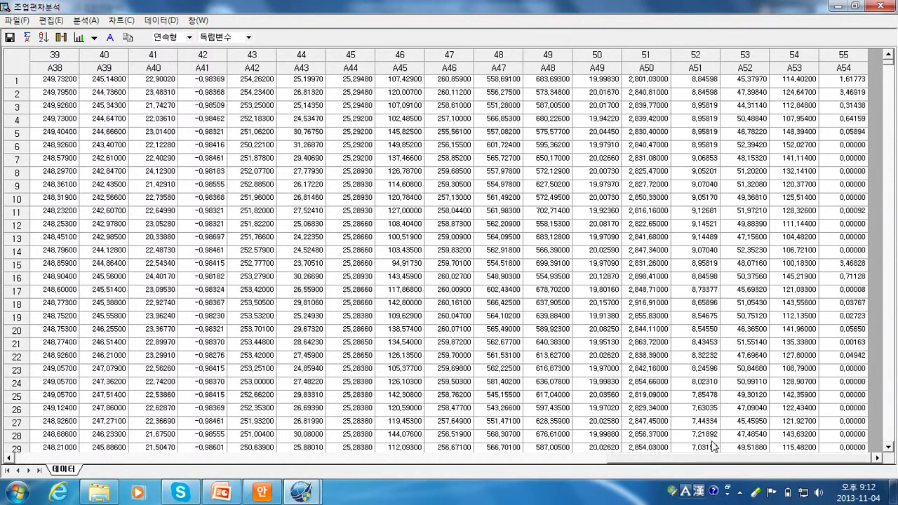
{"action": "left_click_drag", "start_coordinate": [711, 456], "coordinate": [96, 454]}
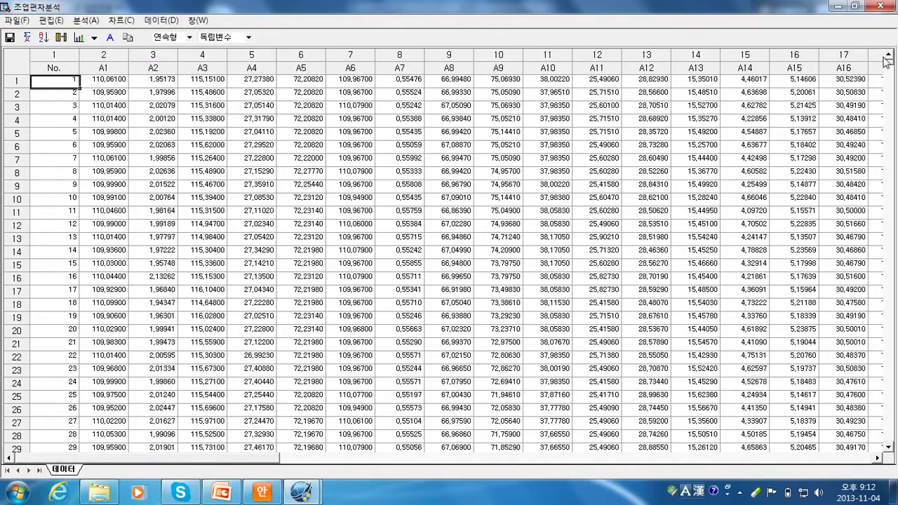
{"action": "left_click_drag", "start_coordinate": [885, 62], "coordinate": [887, 441]}
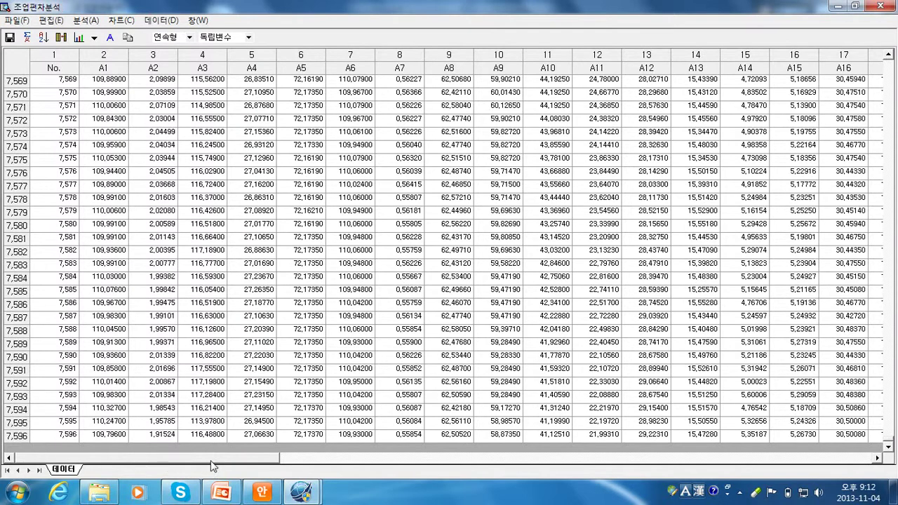
{"action": "left_click_drag", "start_coordinate": [212, 459], "coordinate": [295, 458]}
{"action": "left_click", "coordinate": [877, 6]}
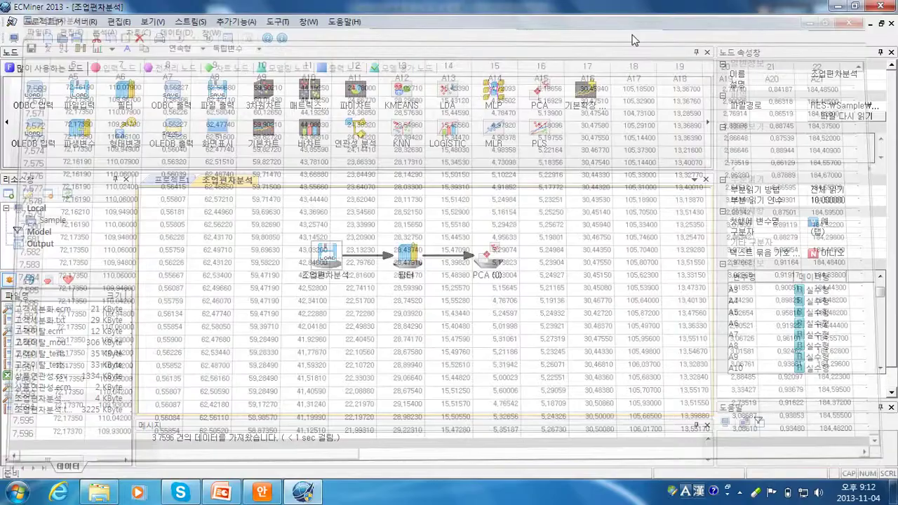
Check the filter node's variable settings and set the PCA node's number of principal components (주성분수) to 13.
{"action": "left_click", "coordinate": [412, 257]}
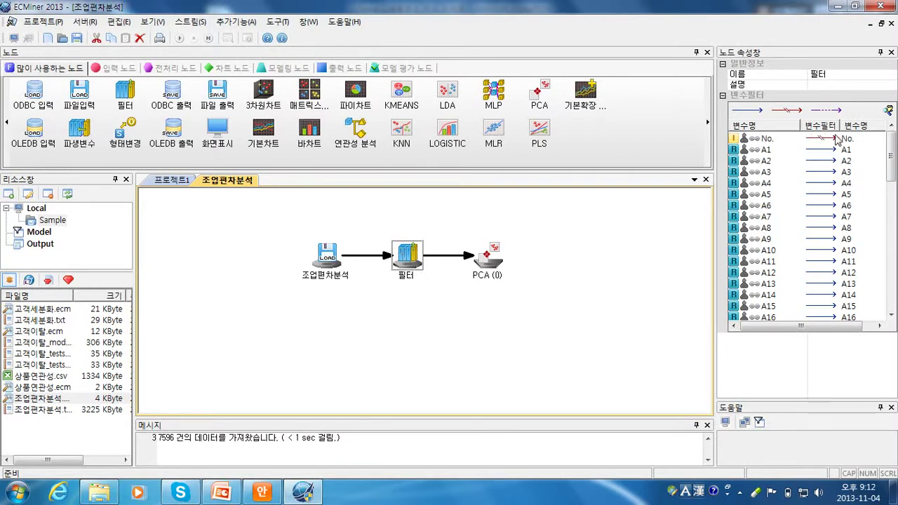
{"action": "left_click", "coordinate": [477, 261]}
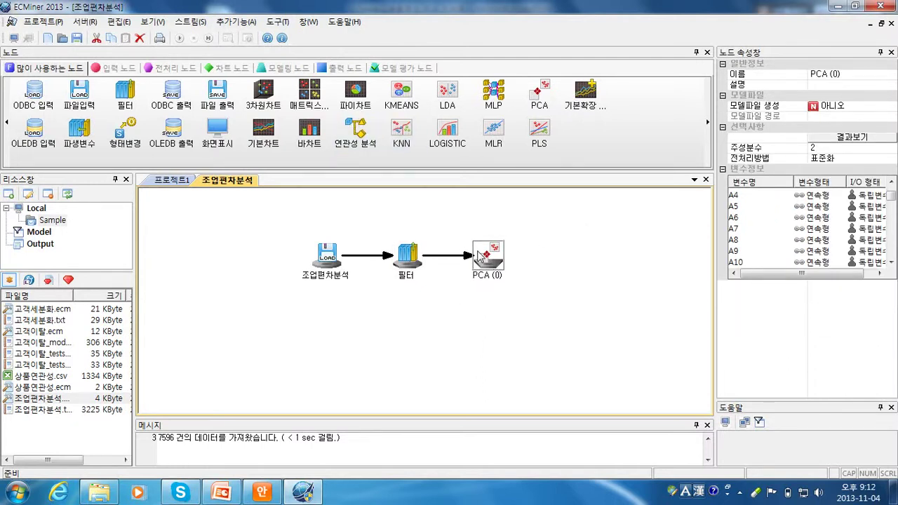
{"action": "left_click", "coordinate": [816, 147]}
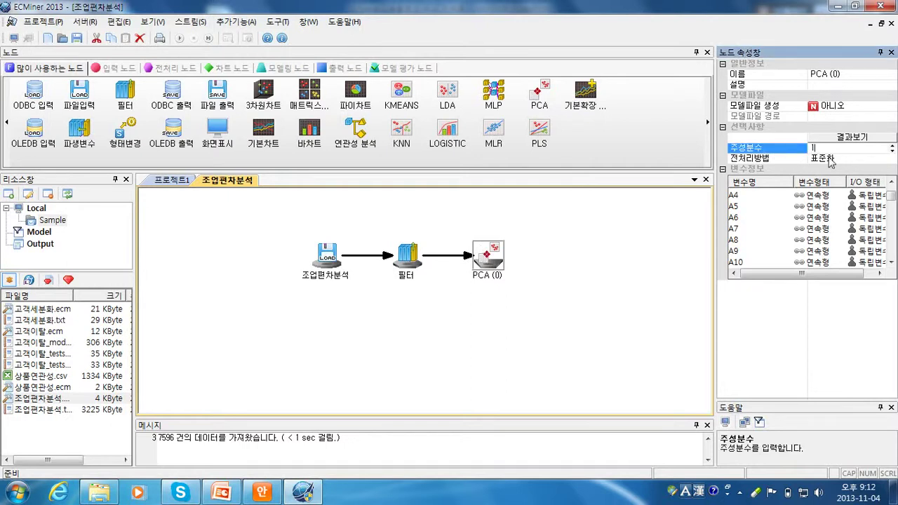
{"action": "left_click", "coordinate": [639, 279]}
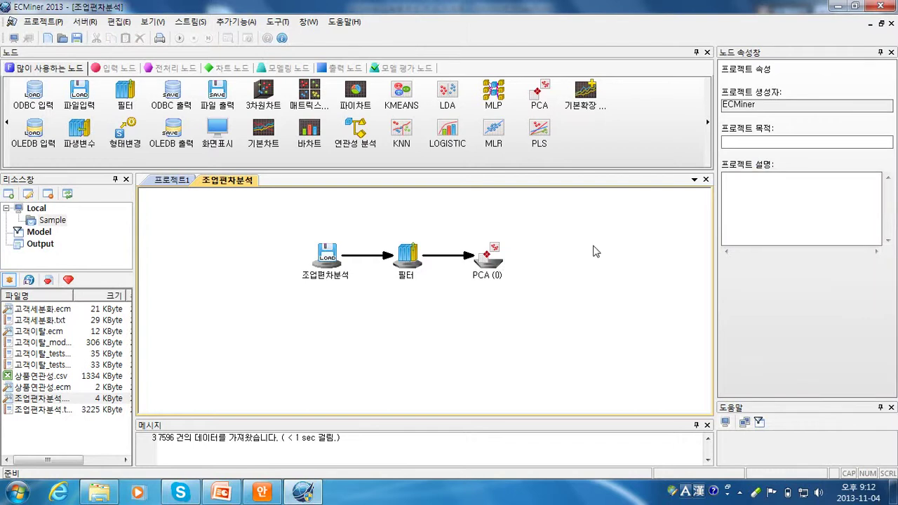
Run the stream and place the generated PCA model on the canvas below the filter node.
{"action": "left_click", "coordinate": [491, 265]}
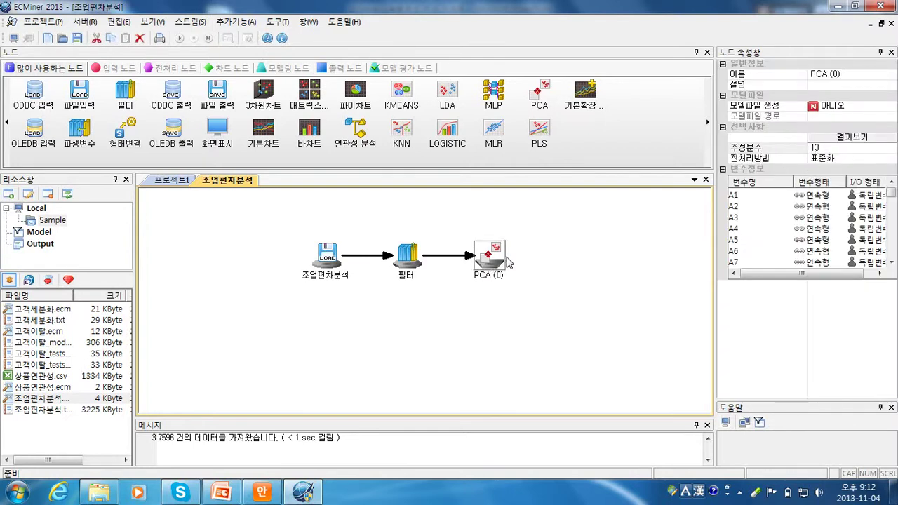
{"action": "left_click", "coordinate": [207, 37]}
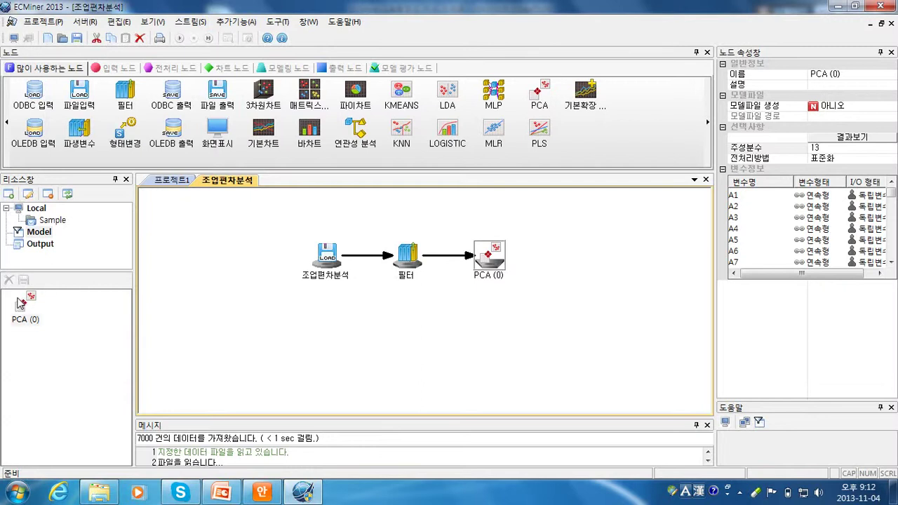
{"action": "left_click_drag", "start_coordinate": [20, 303], "coordinate": [406, 328]}
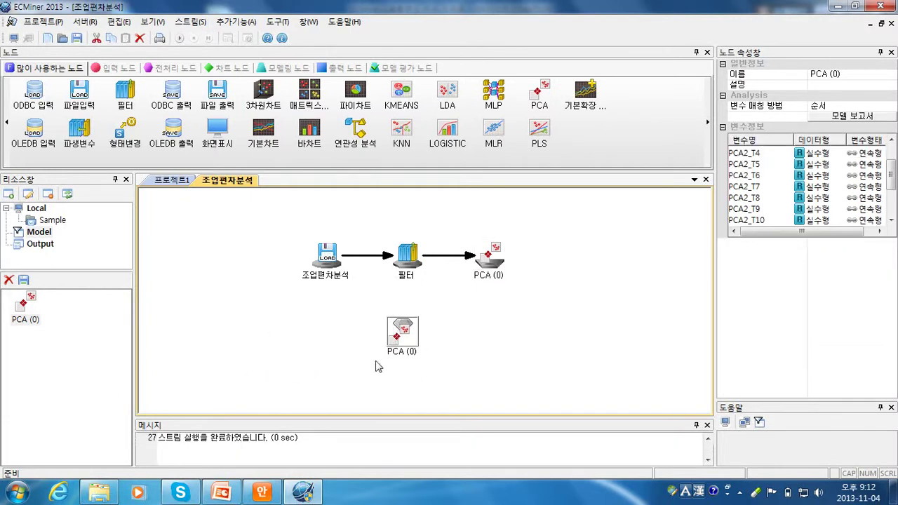
{"action": "left_click", "coordinate": [451, 333]}
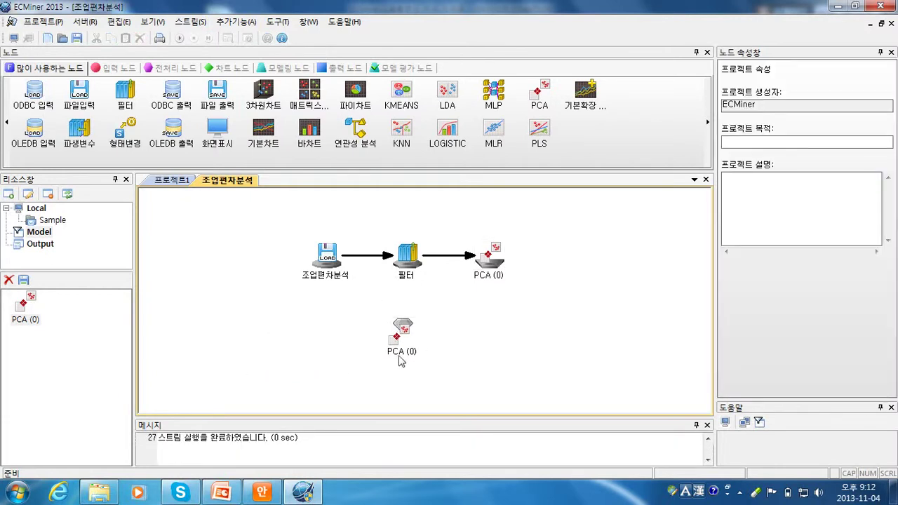
Open the PCA model's report and review the general information, from the independent variable statistics to the model creation details.
{"action": "left_click", "coordinate": [399, 320]}
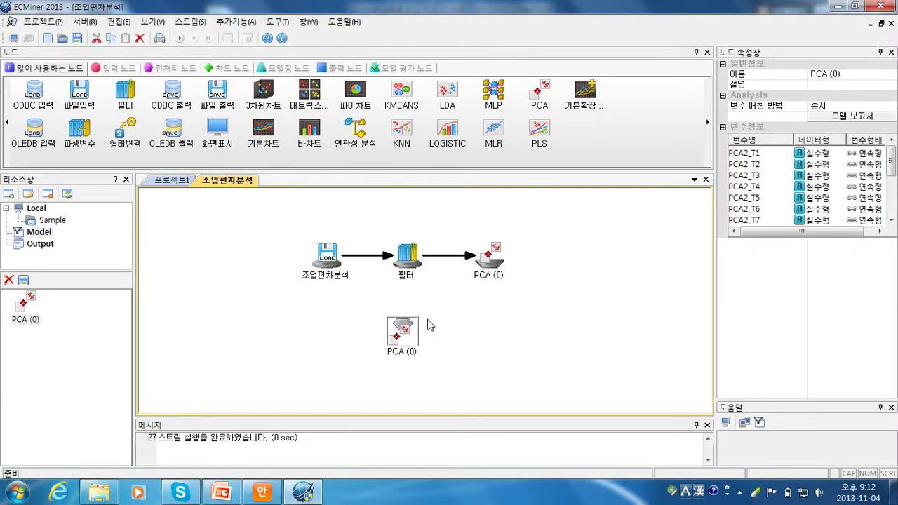
{"action": "left_click", "coordinate": [846, 115]}
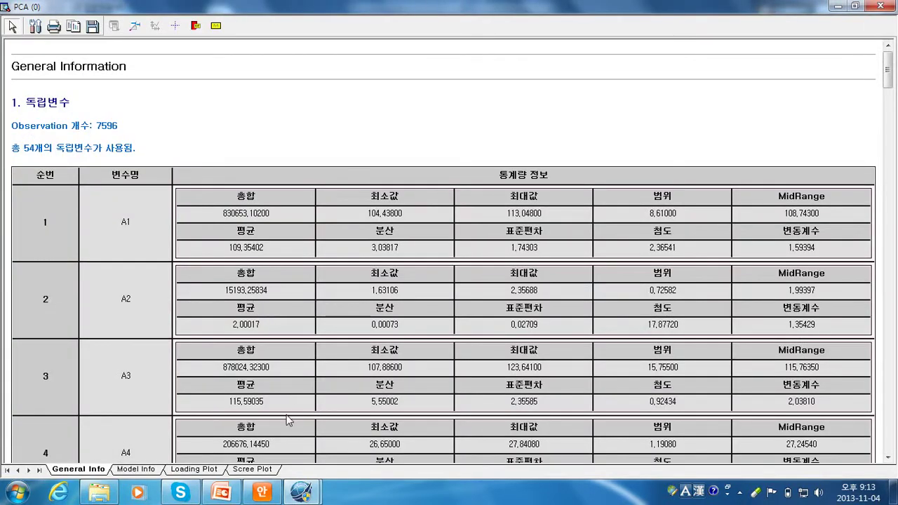
{"action": "mouse_move", "coordinate": [884, 68]}
{"action": "left_mouse_down"}
{"action": "mouse_move", "coordinate": [885, 90]}
{"action": "mouse_move", "coordinate": [885, 72]}
{"action": "left_mouse_up"}
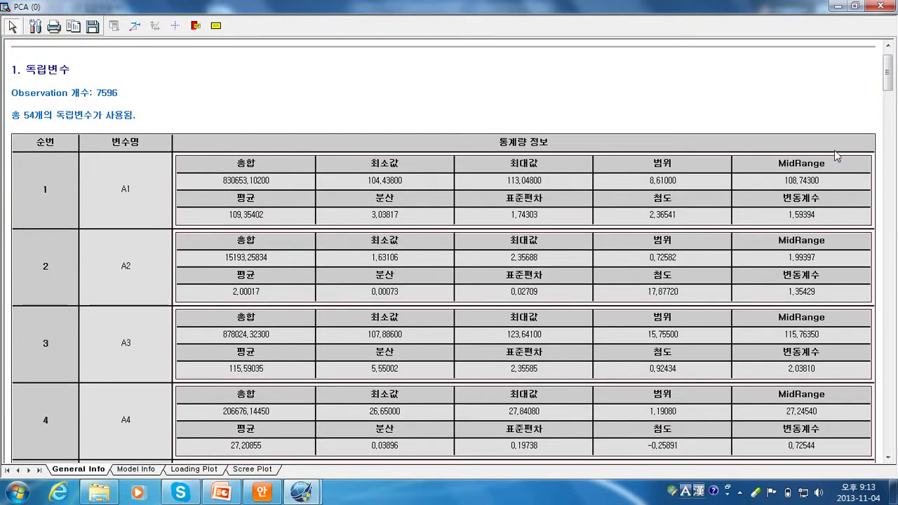
{"action": "left_click_drag", "start_coordinate": [883, 73], "coordinate": [885, 72]}
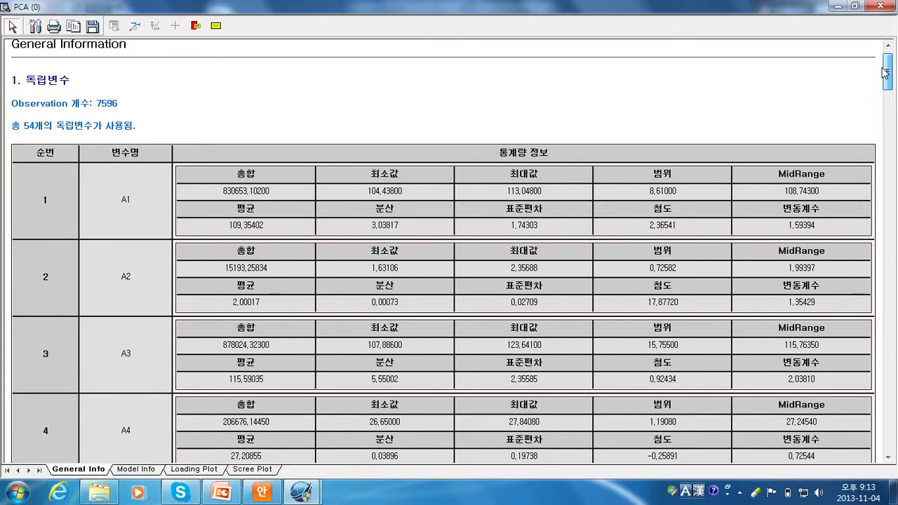
{"action": "left_click_drag", "start_coordinate": [885, 72], "coordinate": [887, 436]}
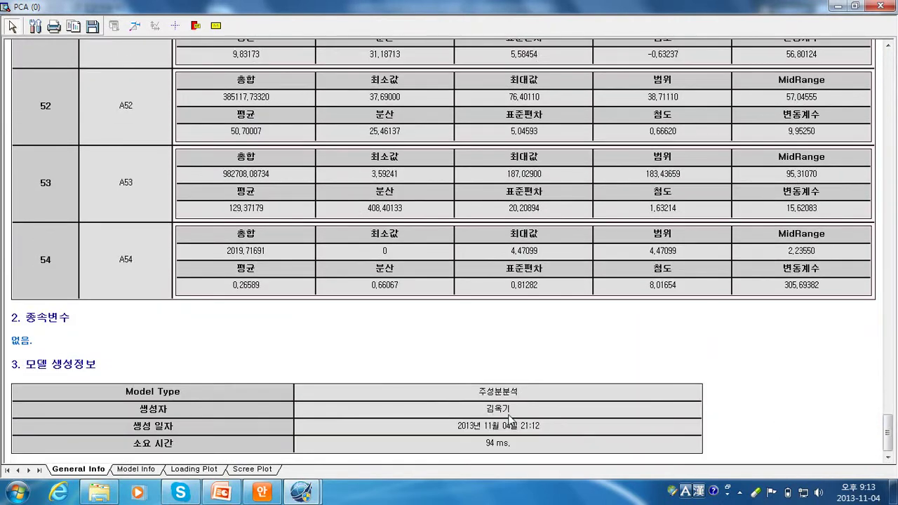
Examine the principal component loadings in the model information and the individual contribution rates (X기여율) of the first components.
{"action": "left_click", "coordinate": [144, 468]}
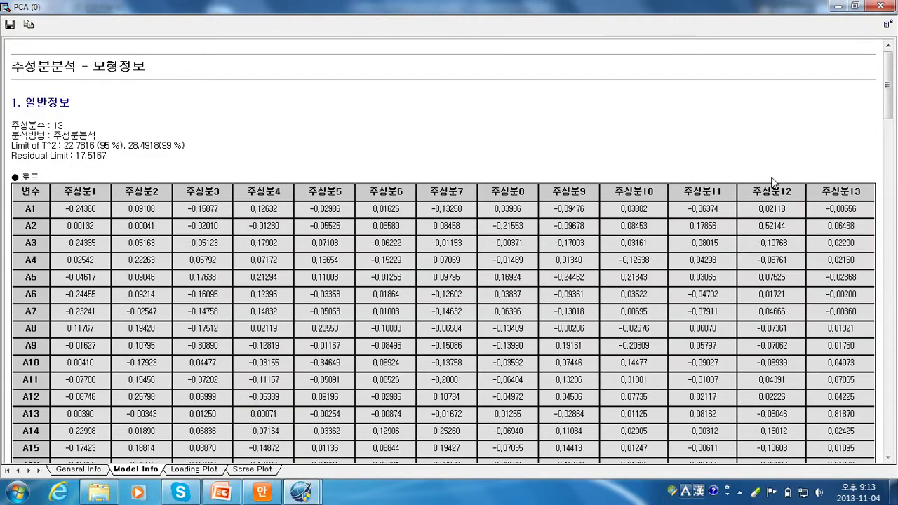
{"action": "scroll", "coordinate": [885, 82], "scroll_direction": "down", "scroll_amount": 1}
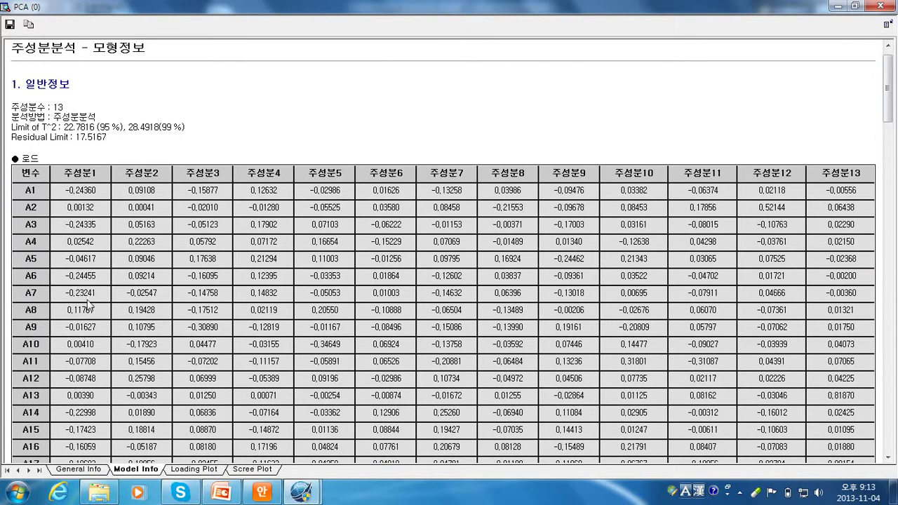
{"action": "left_click_drag", "start_coordinate": [885, 84], "coordinate": [887, 253]}
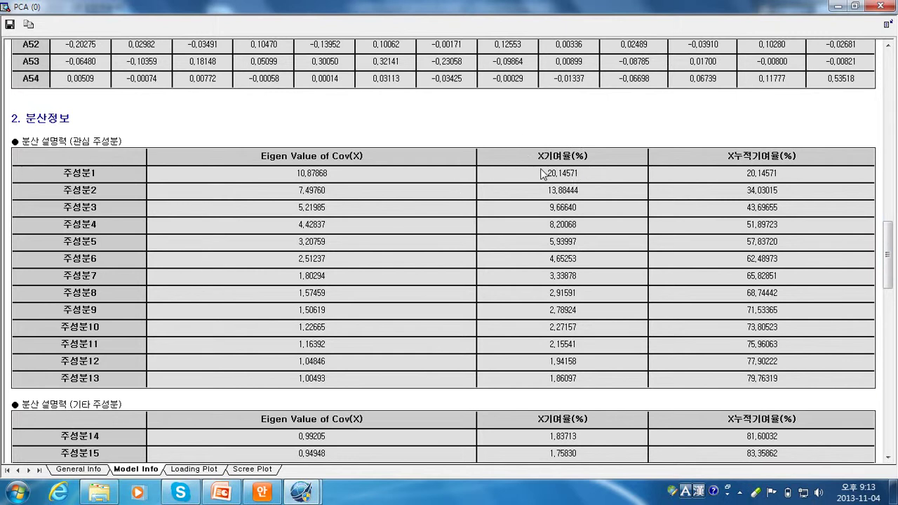
{"action": "left_click_drag", "start_coordinate": [542, 173], "coordinate": [577, 174]}
{"action": "left_click", "coordinate": [585, 171]}
{"action": "double_click", "coordinate": [91, 172]}
{"action": "left_click_drag", "start_coordinate": [536, 155], "coordinate": [576, 174]}
{"action": "left_click", "coordinate": [93, 179]}
{"action": "left_click_drag", "start_coordinate": [533, 187], "coordinate": [581, 189]}
Highlight principal component 13 and its cumulative contribution rate (X누적기여율) in the explained-variance table.
{"action": "mouse_move", "coordinate": [729, 154]}
{"action": "left_mouse_down"}
{"action": "mouse_move", "coordinate": [797, 156]}
{"action": "mouse_move", "coordinate": [732, 157]}
{"action": "left_mouse_up"}
{"action": "left_click", "coordinate": [221, 400]}
{"action": "left_click_drag", "start_coordinate": [99, 378], "coordinate": [59, 378]}
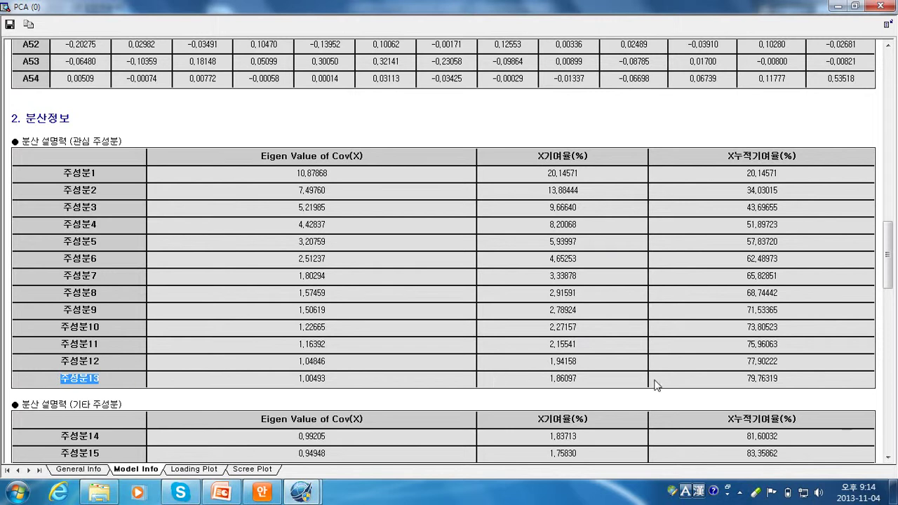
{"action": "left_click_drag", "start_coordinate": [747, 379], "coordinate": [784, 379]}
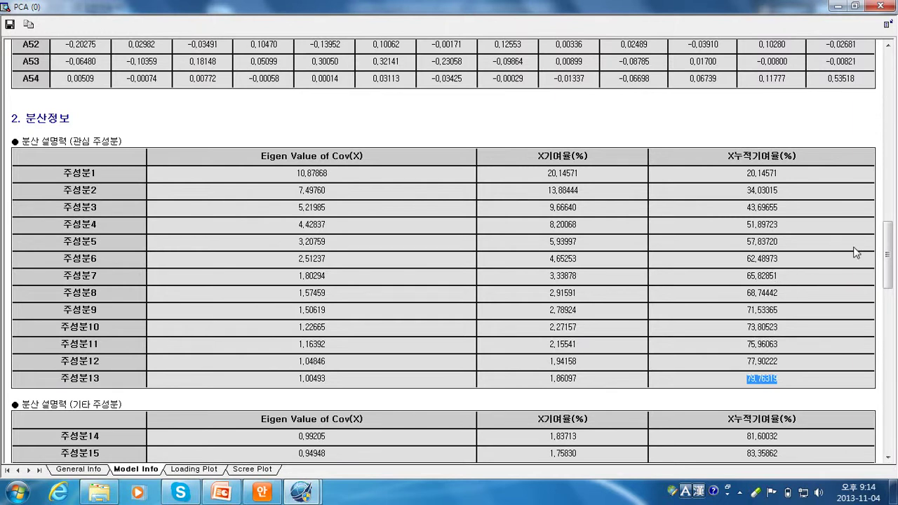
Examine the 95% and 99% control limits for each principal component in the model information.
{"action": "left_click_drag", "start_coordinate": [883, 253], "coordinate": [881, 418]}
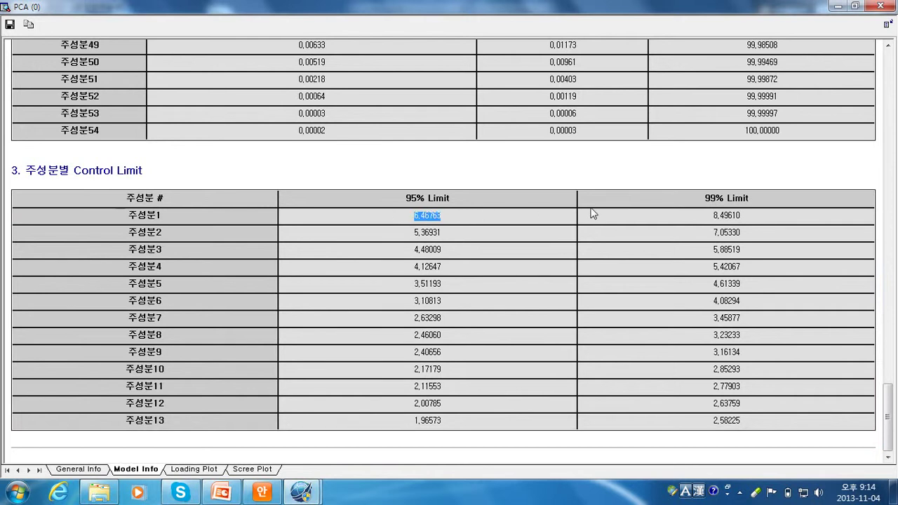
{"action": "mouse_move", "coordinate": [748, 197]}
{"action": "left_mouse_down"}
{"action": "mouse_move", "coordinate": [704, 199]}
{"action": "mouse_move", "coordinate": [749, 215]}
{"action": "left_mouse_up"}
{"action": "left_click", "coordinate": [745, 216]}
Redraw the loading plot as a bar chart of Loading Value for PC #1 against Variables.
{"action": "left_click", "coordinate": [200, 467]}
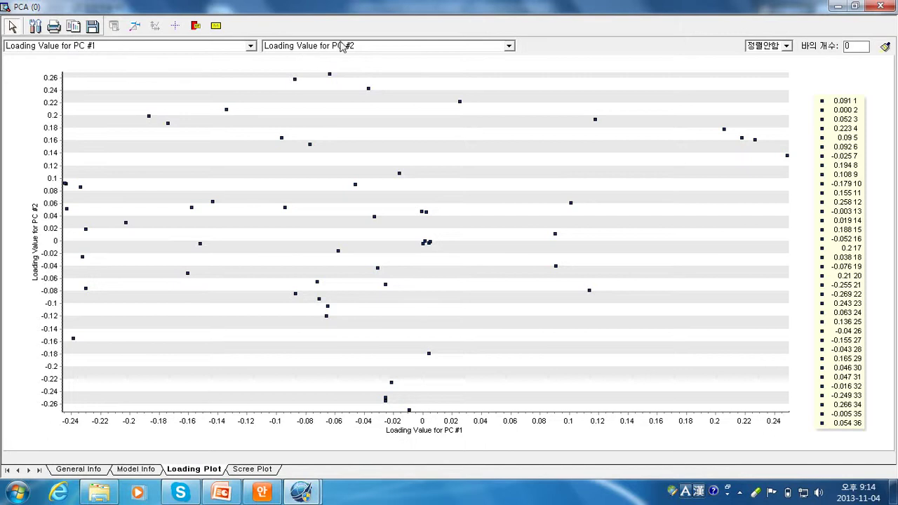
{"action": "left_click", "coordinate": [504, 46]}
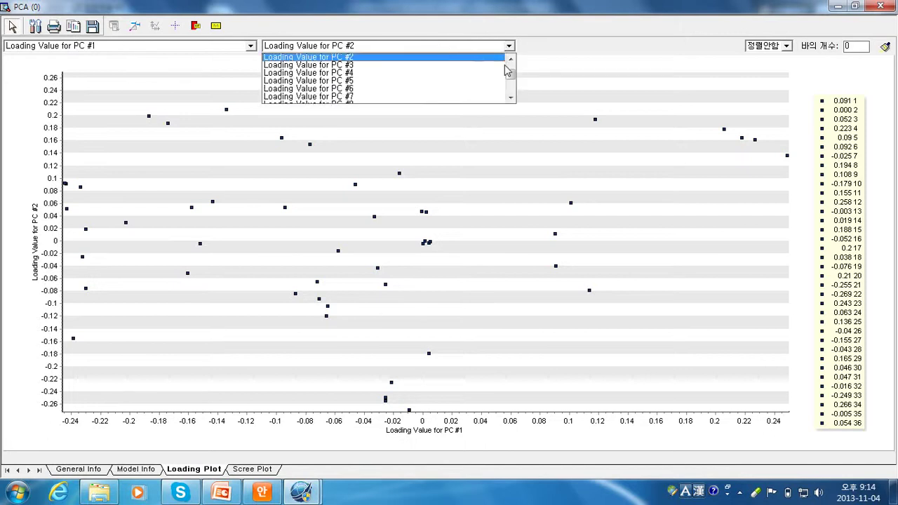
{"action": "left_click_drag", "start_coordinate": [510, 72], "coordinate": [510, 61]}
{"action": "left_click", "coordinate": [403, 57]}
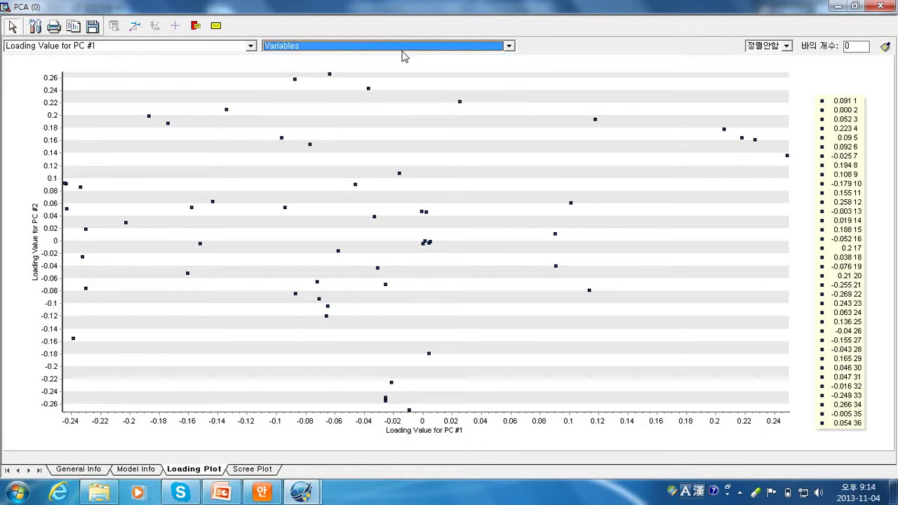
{"action": "left_click", "coordinate": [885, 46]}
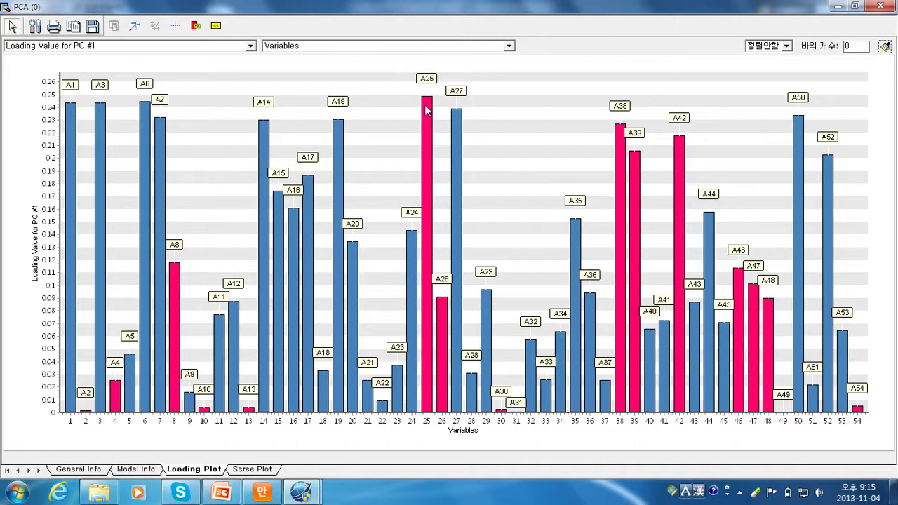
Compare the PC #1 (주성분1) loading values in the model information table, including variable A25, with the bars in the loading plot.
{"action": "left_click", "coordinate": [131, 467]}
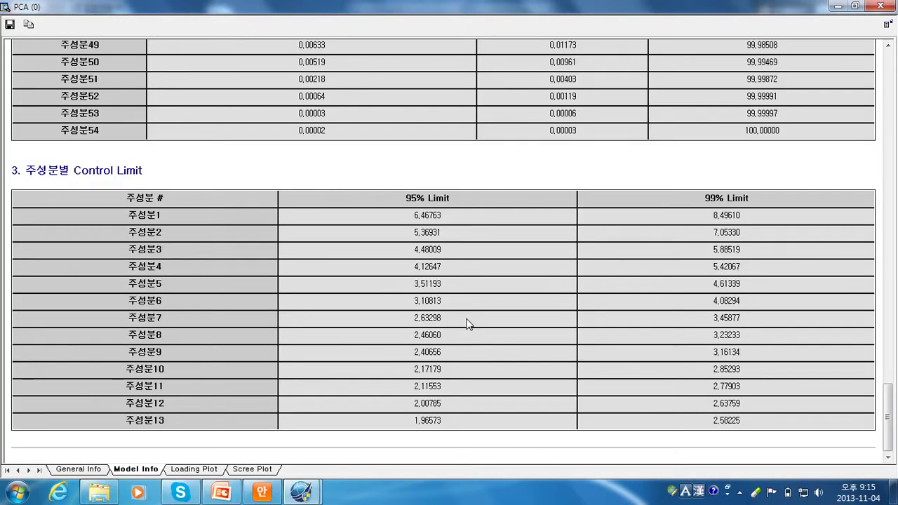
{"action": "scroll", "coordinate": [459, 303], "scroll_direction": "up", "scroll_amount": 20}
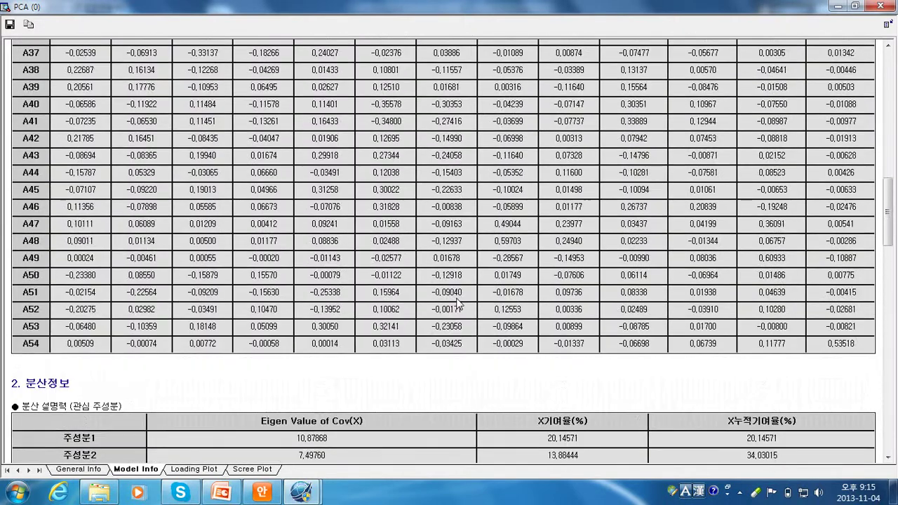
{"action": "scroll", "coordinate": [458, 303], "scroll_direction": "up", "scroll_amount": 10}
{"action": "scroll", "coordinate": [457, 303], "scroll_direction": "down", "scroll_amount": 2}
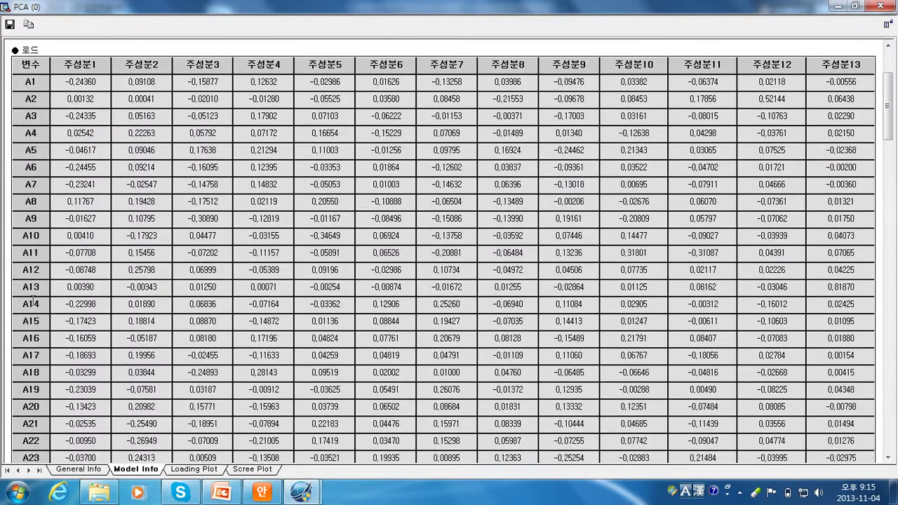
{"action": "scroll", "coordinate": [33, 302], "scroll_direction": "down", "scroll_amount": 2}
{"action": "left_click", "coordinate": [194, 468]}
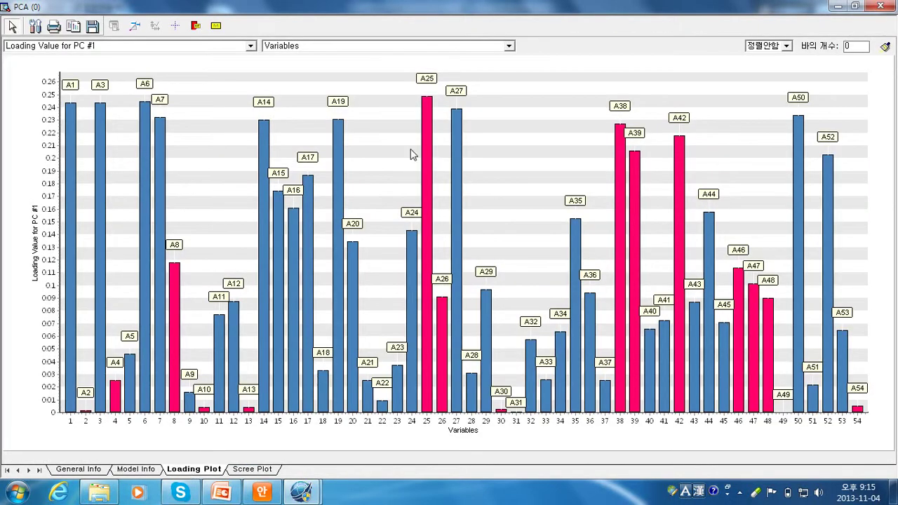
{"action": "left_click", "coordinate": [128, 469]}
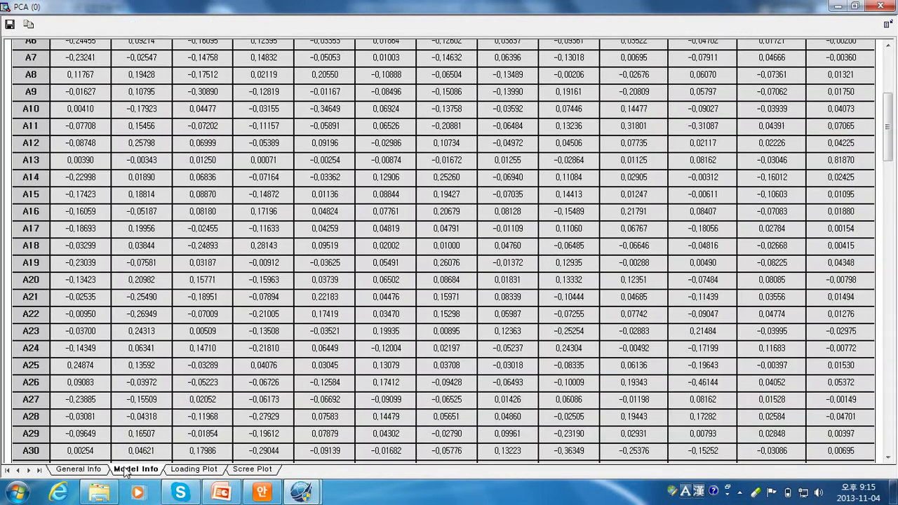
{"action": "left_click_drag", "start_coordinate": [92, 366], "coordinate": [67, 361]}
{"action": "left_click", "coordinate": [189, 468]}
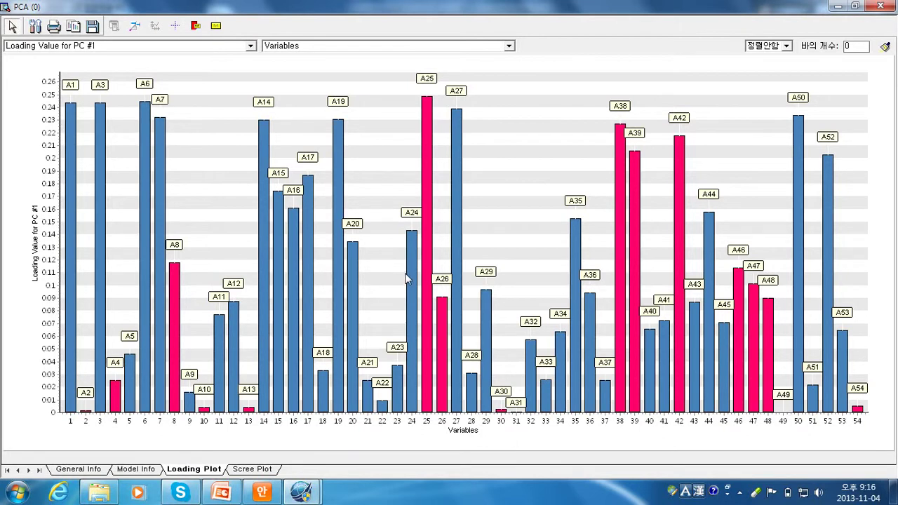
View the model report's scree plot of eigenvalues and cumulative rate, then close the report.
{"action": "left_click", "coordinate": [254, 469]}
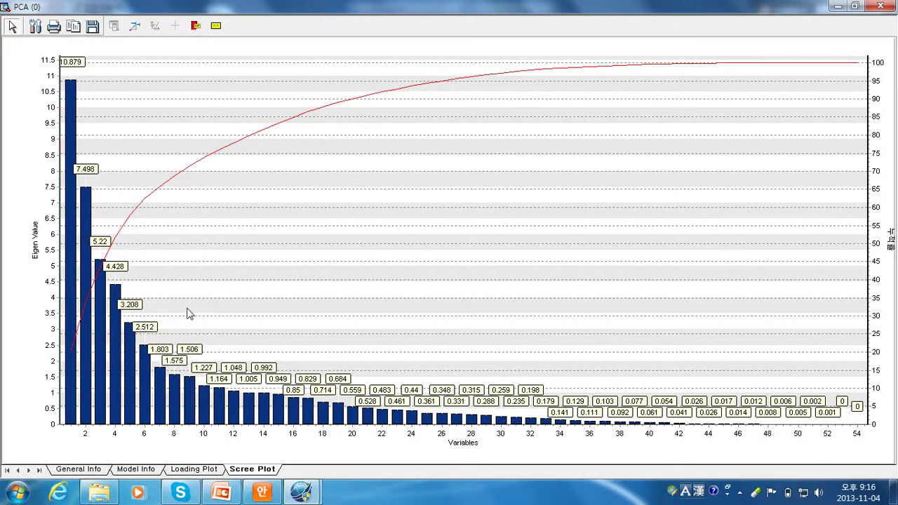
{"action": "left_click", "coordinate": [879, 7]}
Open the result view (결과보기) of the PCA (0) modelling node connected to the filter node and maximize its window.
{"action": "left_click", "coordinate": [488, 304]}
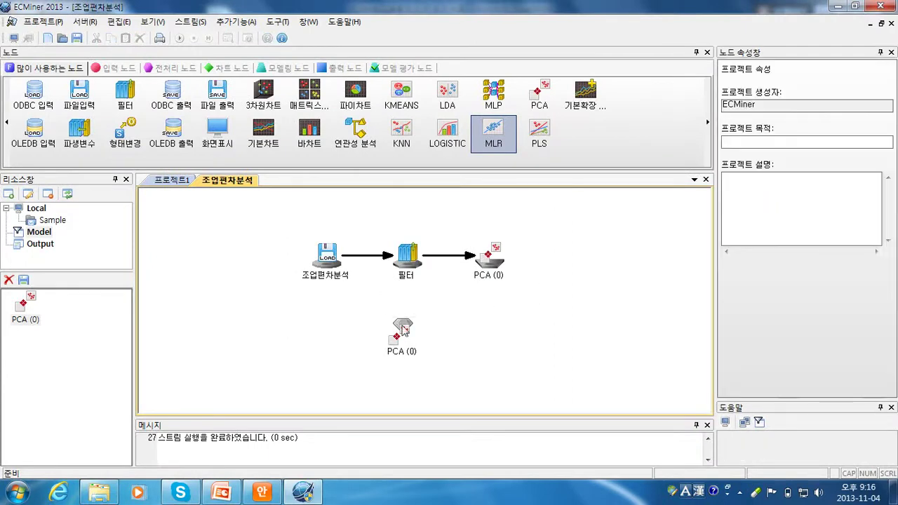
{"action": "left_click", "coordinate": [405, 331]}
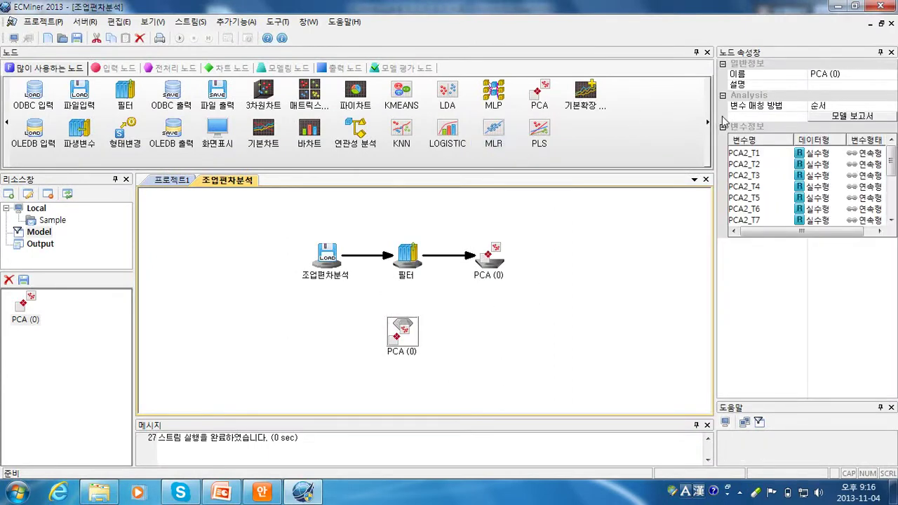
{"action": "left_click", "coordinate": [524, 358]}
{"action": "left_click", "coordinate": [489, 257]}
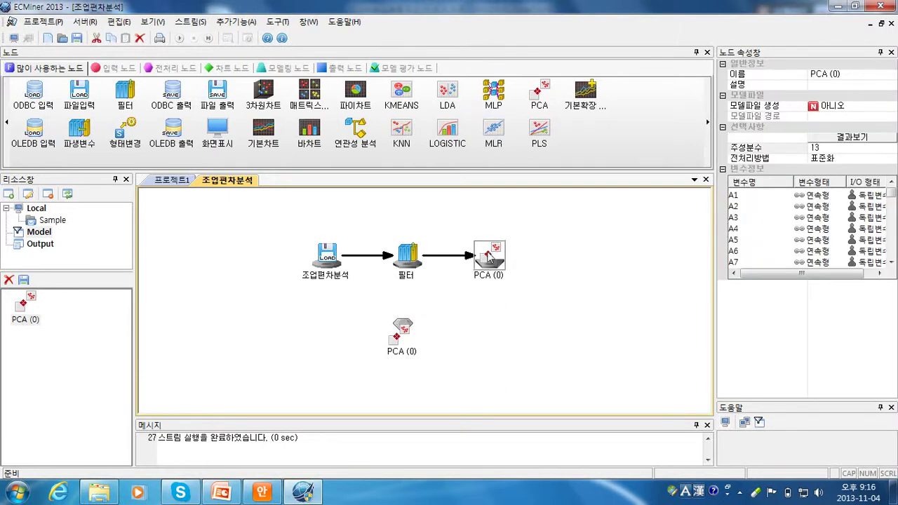
{"action": "left_click", "coordinate": [851, 135]}
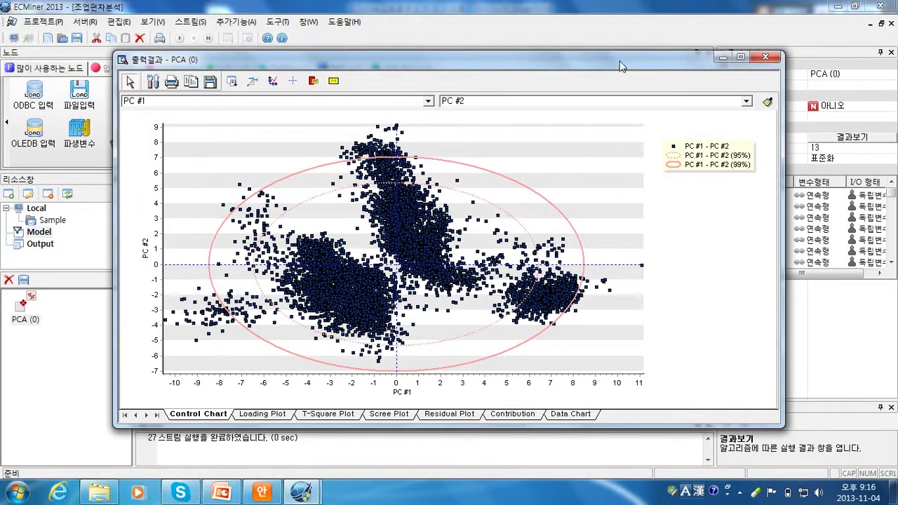
{"action": "double_click", "coordinate": [469, 59]}
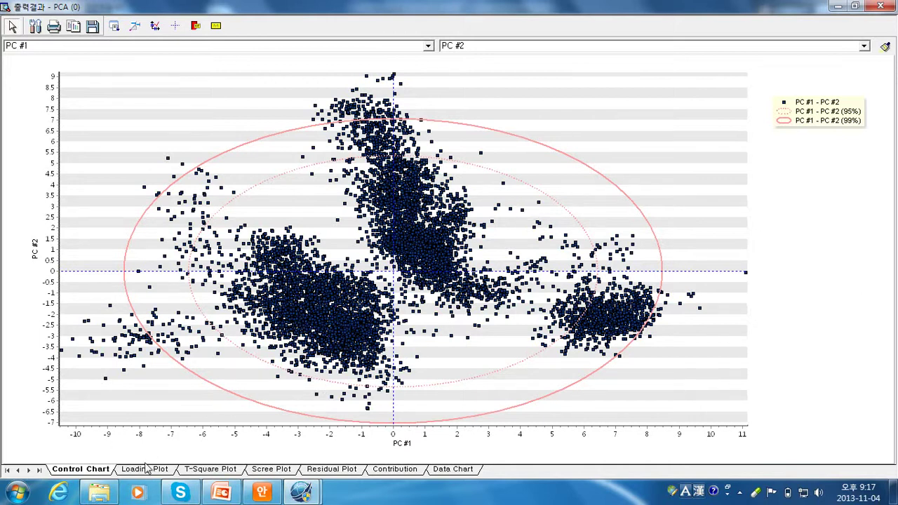
Look through the principal components available for the two axes of the control chart, keeping PC #1 and PC #2.
{"action": "left_click", "coordinate": [425, 47]}
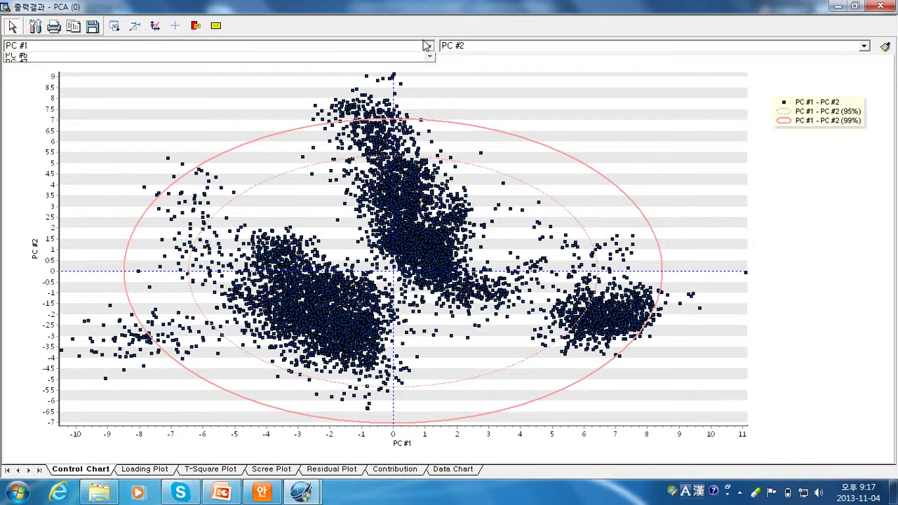
{"action": "left_click", "coordinate": [427, 44]}
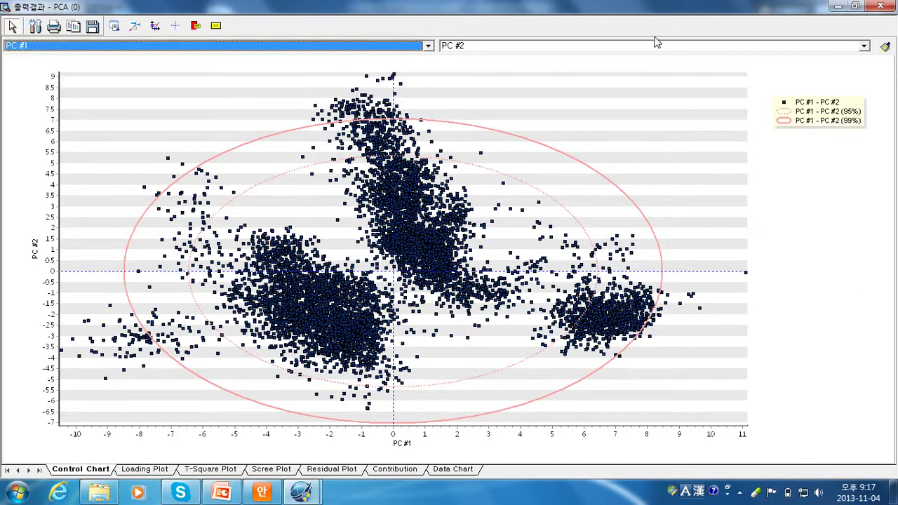
{"action": "left_click", "coordinate": [863, 46]}
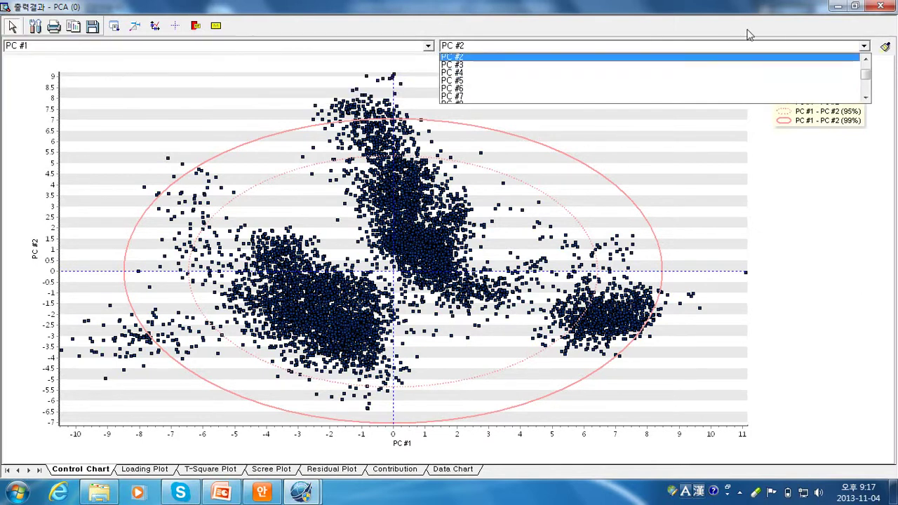
{"action": "left_click", "coordinate": [763, 44]}
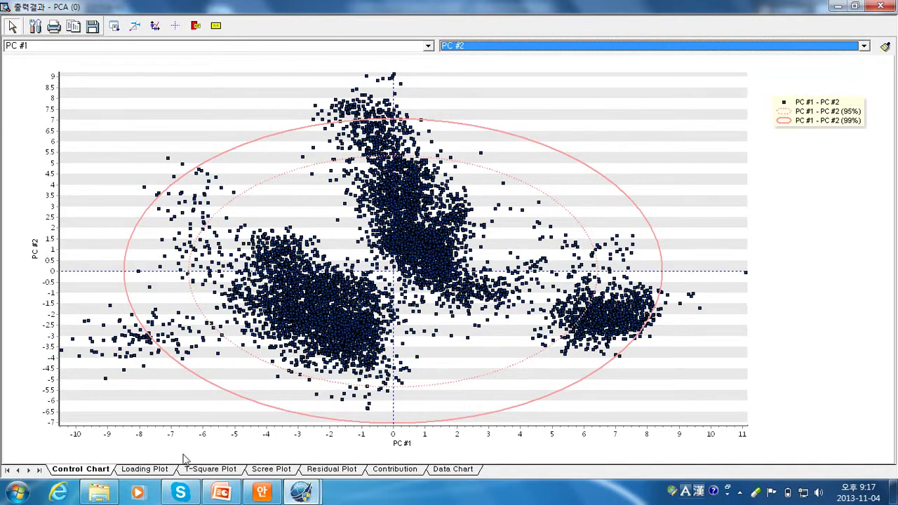
Review the loading, T-Square, scree, residual and contribution plots of the PCA results.
{"action": "left_click", "coordinate": [142, 468]}
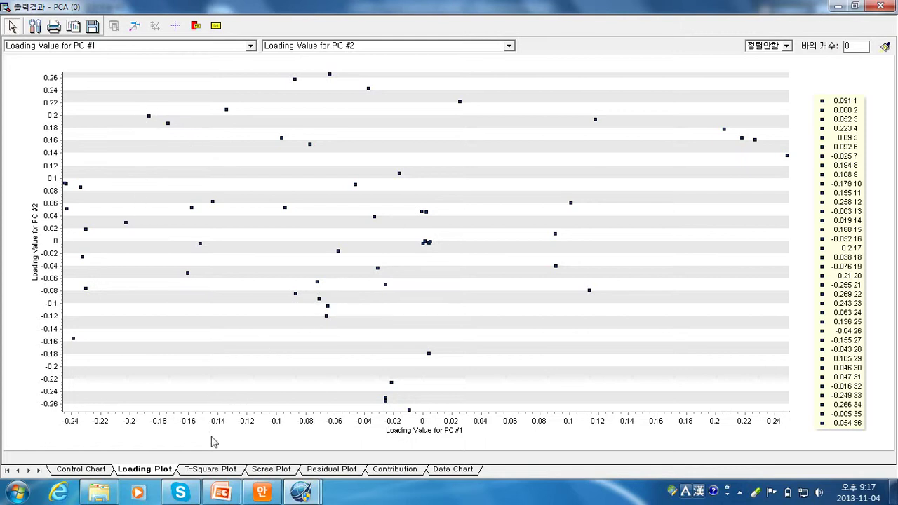
{"action": "left_click", "coordinate": [210, 469]}
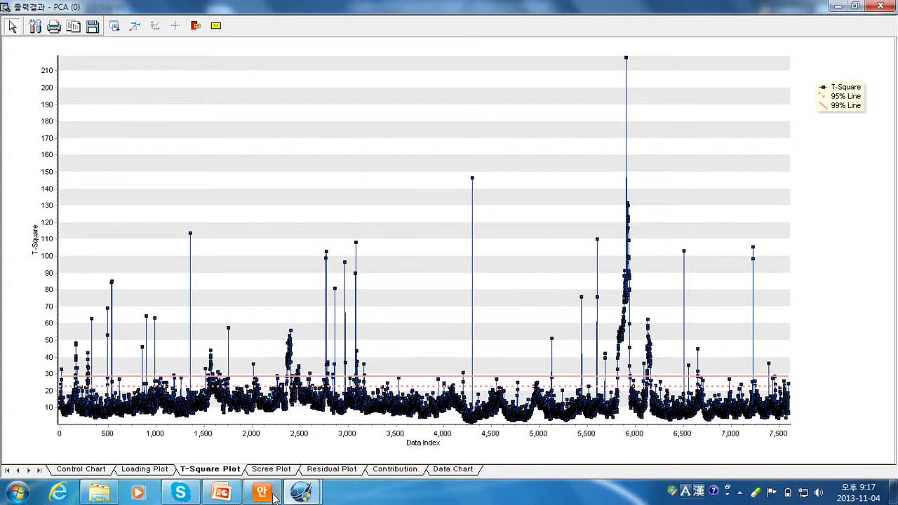
{"action": "left_click", "coordinate": [271, 468]}
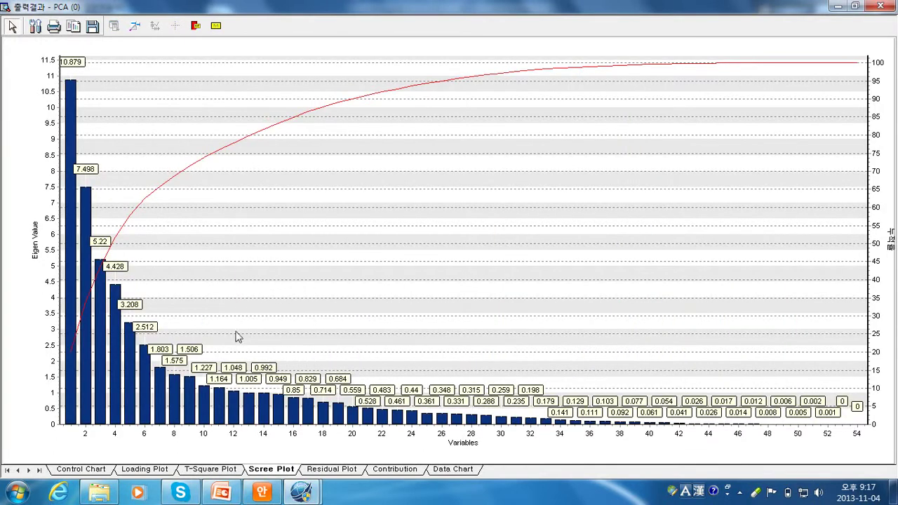
{"action": "left_click", "coordinate": [331, 468]}
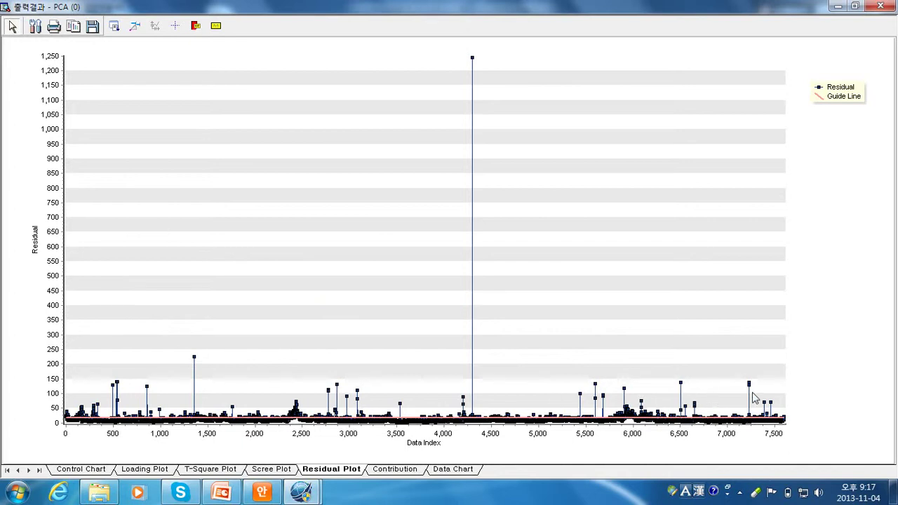
{"action": "left_click", "coordinate": [390, 469]}
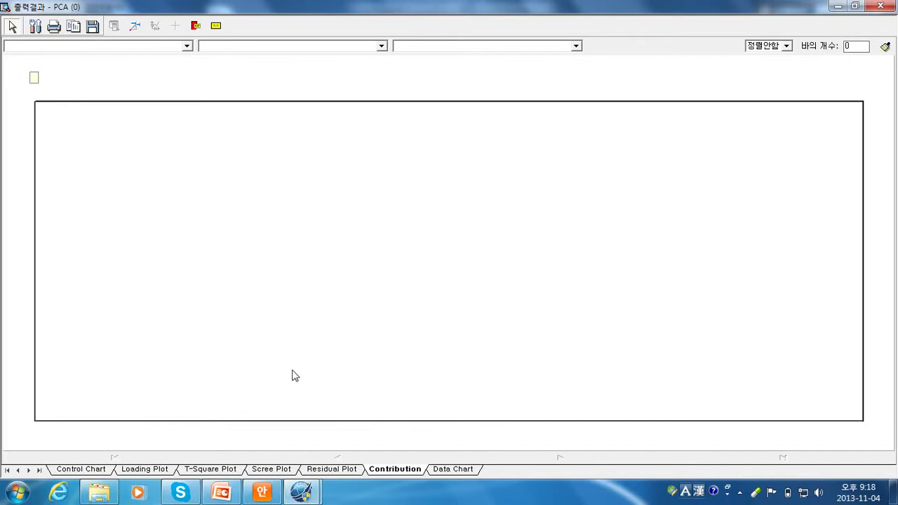
Register the control chart cluster at about -3.6 to -0.7 on PC #1 and -4.3 to 0 on PC #2 as a data group.
{"action": "left_click", "coordinate": [85, 469]}
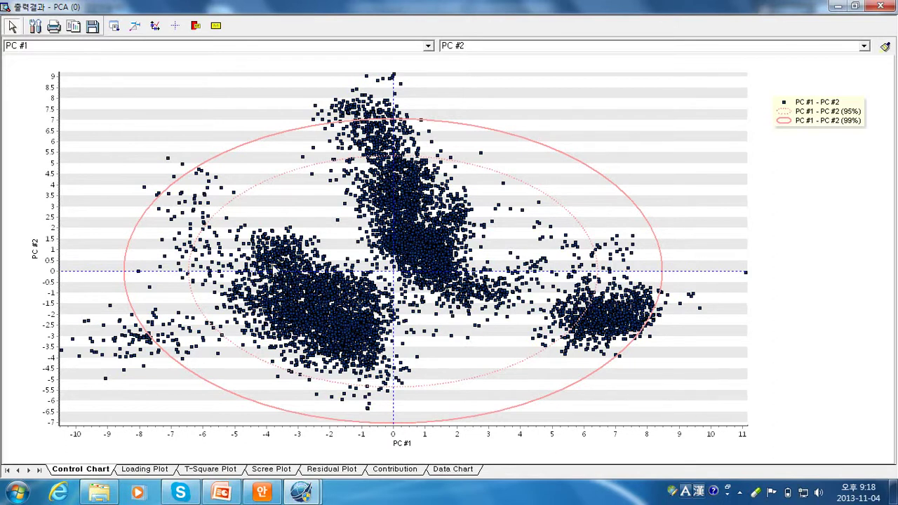
{"action": "left_click_drag", "start_coordinate": [279, 273], "coordinate": [310, 299]}
{"action": "left_click_drag", "start_coordinate": [279, 272], "coordinate": [373, 366]}
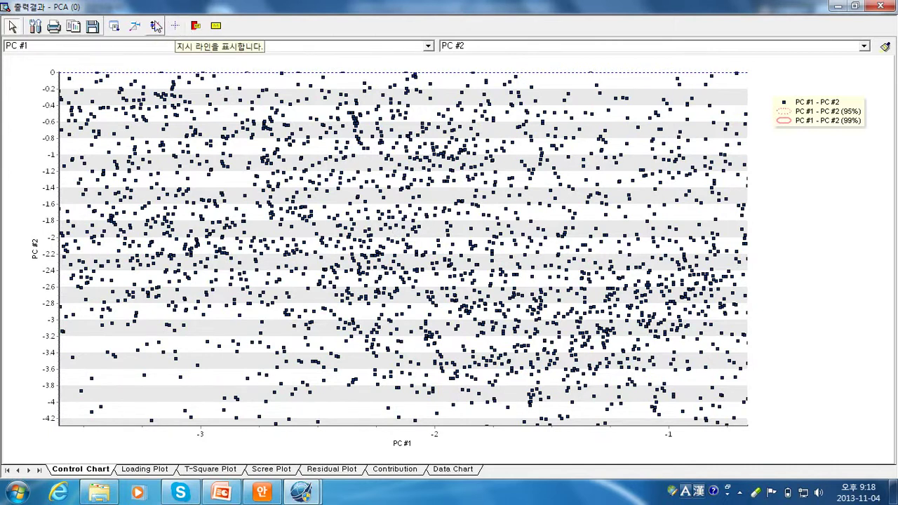
{"action": "left_click", "coordinate": [110, 23]}
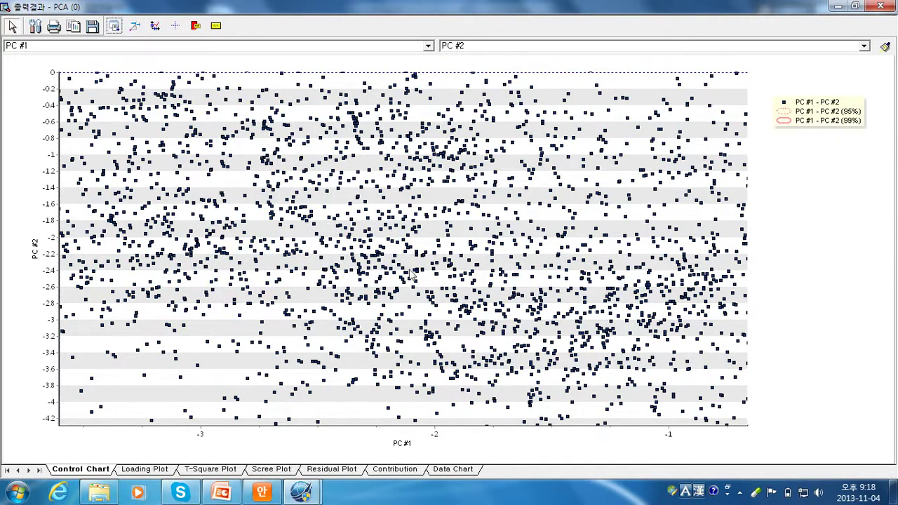
{"action": "left_click_drag", "start_coordinate": [444, 306], "coordinate": [336, 215]}
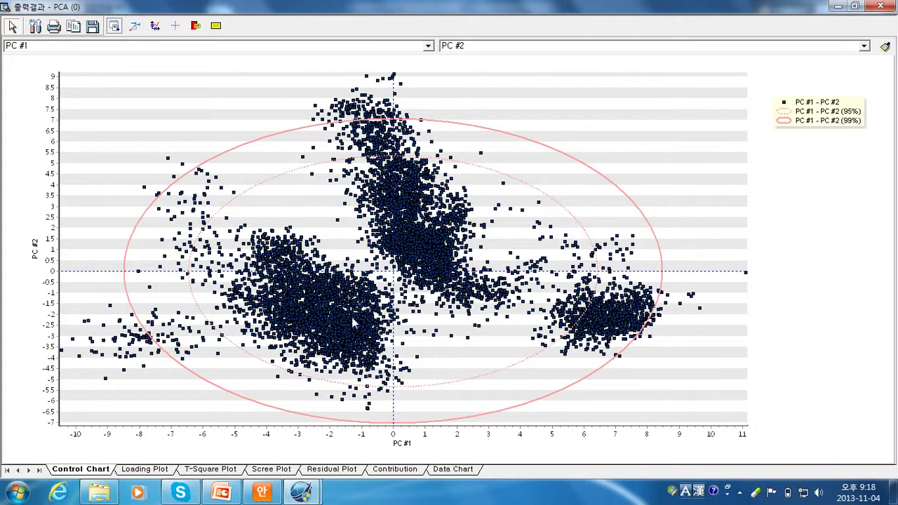
Register the control chart cluster at about 5.7 to 8.1 on PC #1 and -3.6 to -0.3 on PC #2 as a second group.
{"action": "left_click_drag", "start_coordinate": [573, 277], "coordinate": [646, 346]}
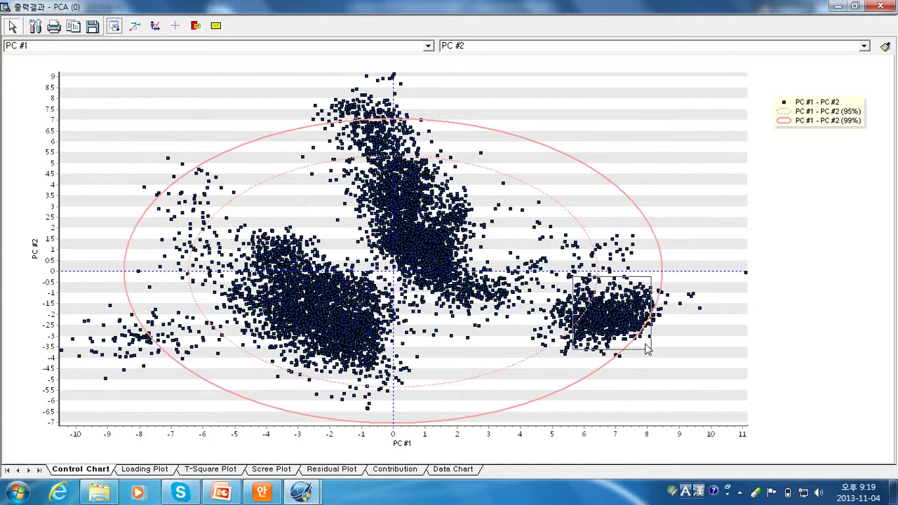
{"action": "left_click_drag", "start_coordinate": [646, 348], "coordinate": [646, 347]}
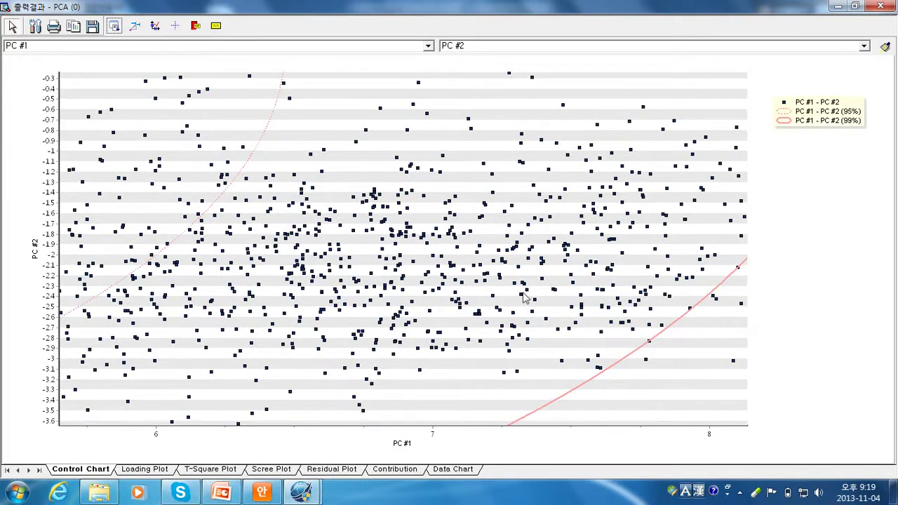
{"action": "left_click", "coordinate": [113, 26]}
{"action": "left_click_drag", "start_coordinate": [546, 361], "coordinate": [330, 169]}
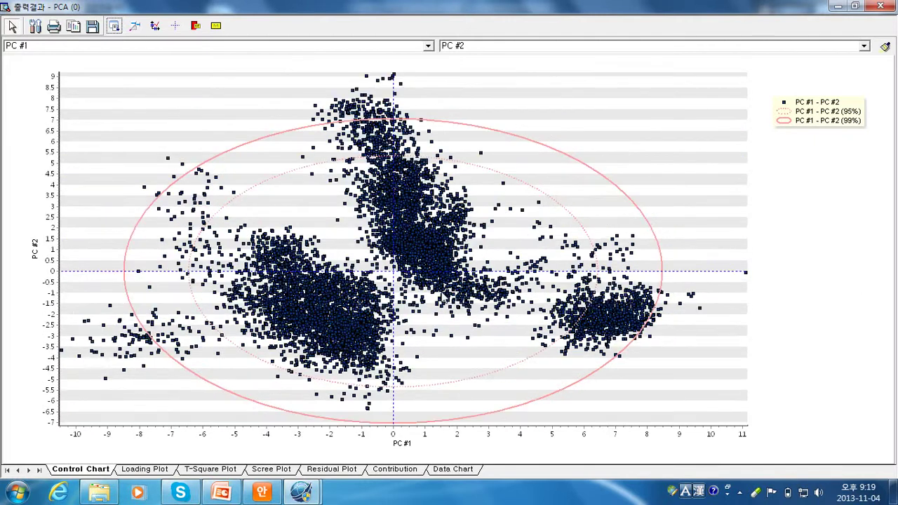
Plot the variable contributions between Group #1 and Group #2 for Principle Component #1.
{"action": "left_click", "coordinate": [391, 469]}
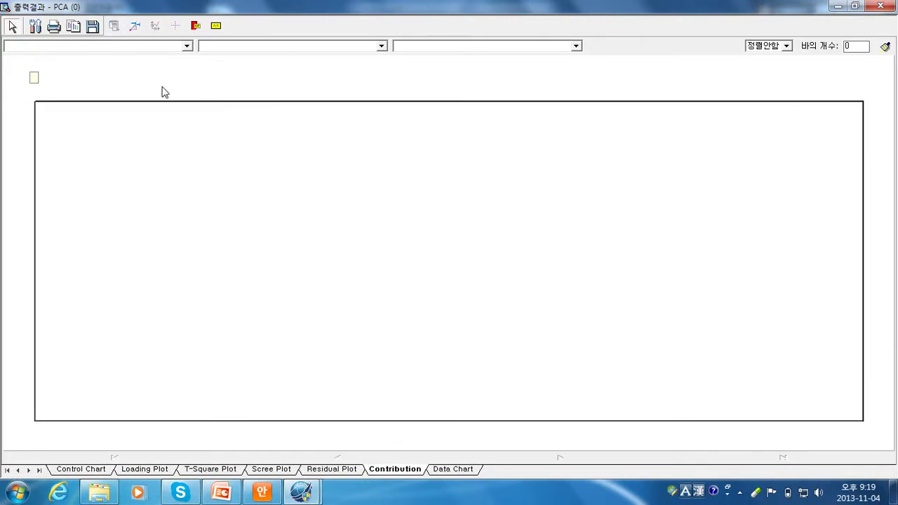
{"action": "left_click", "coordinate": [186, 45]}
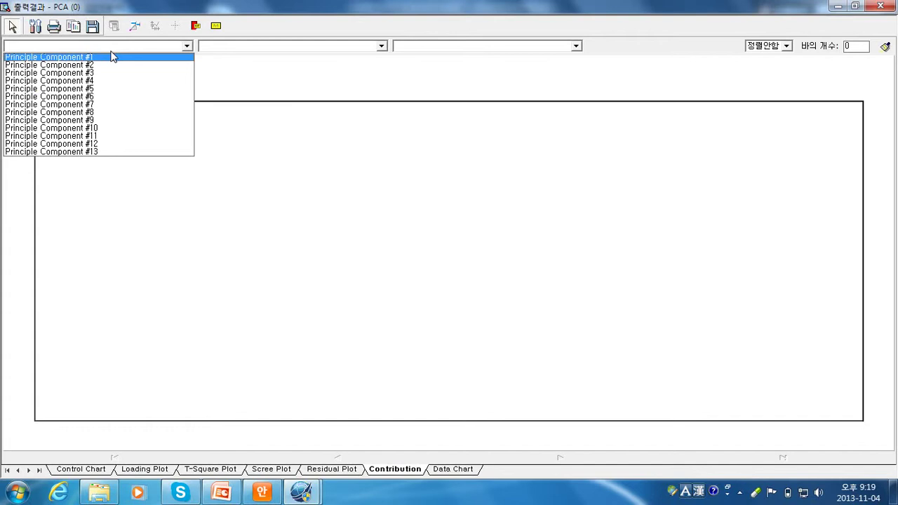
{"action": "left_click", "coordinate": [343, 75]}
{"action": "left_click", "coordinate": [382, 46]}
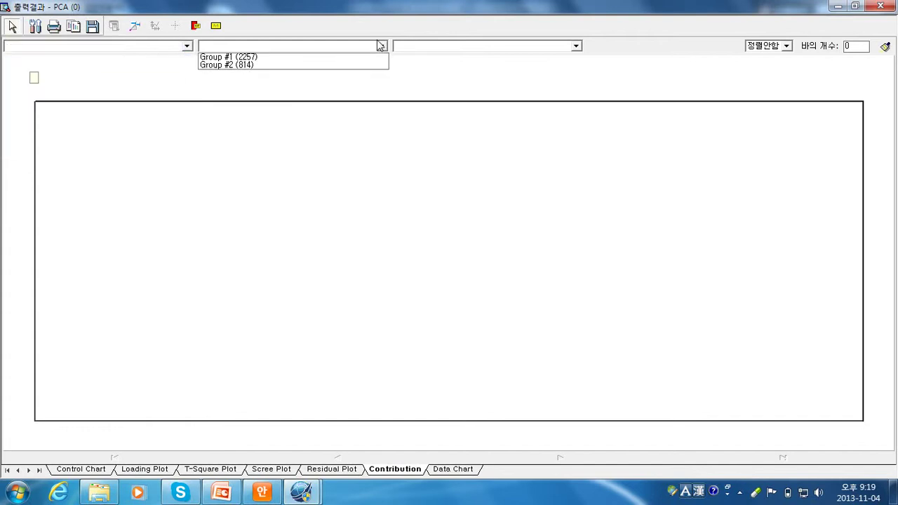
{"action": "left_click", "coordinate": [337, 56]}
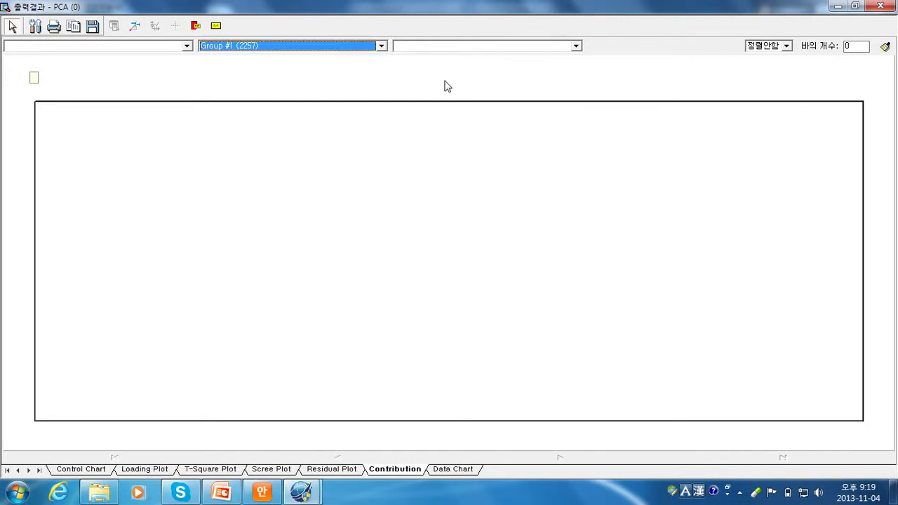
{"action": "left_click", "coordinate": [575, 46]}
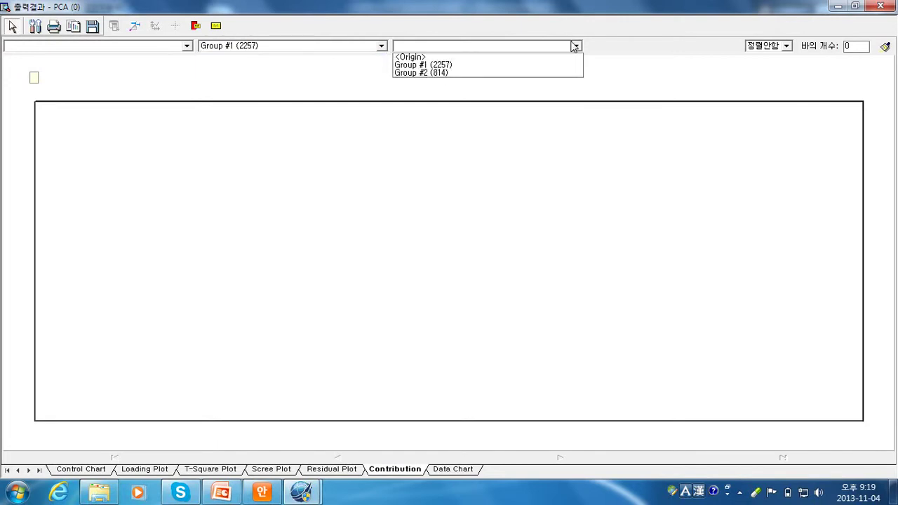
{"action": "left_click", "coordinate": [542, 73]}
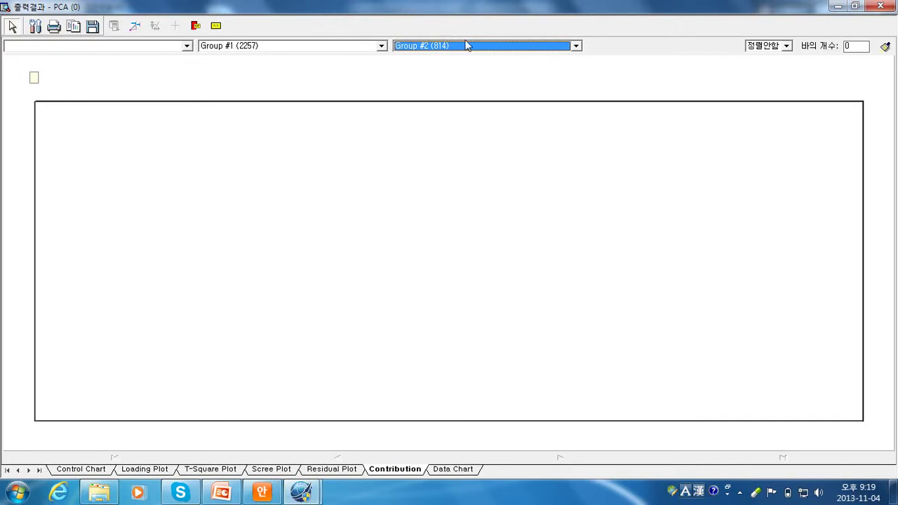
{"action": "left_click", "coordinate": [186, 46]}
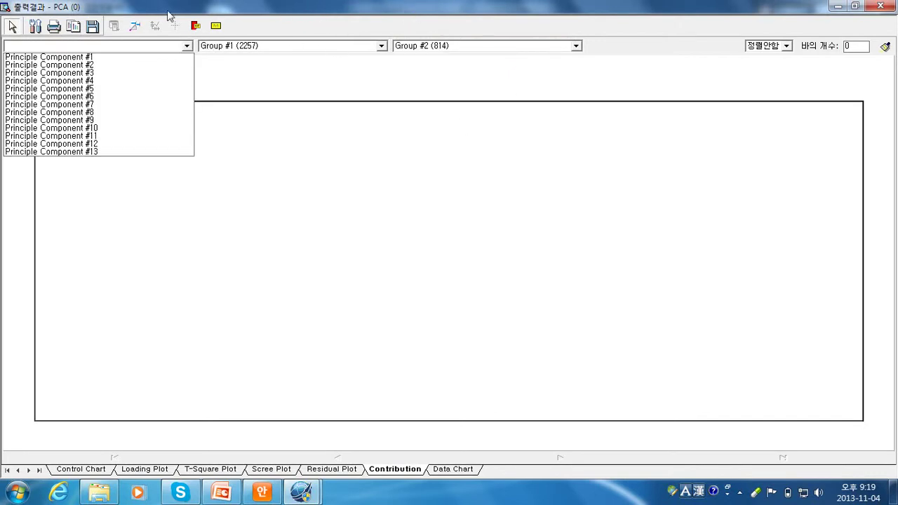
{"action": "left_click", "coordinate": [134, 58]}
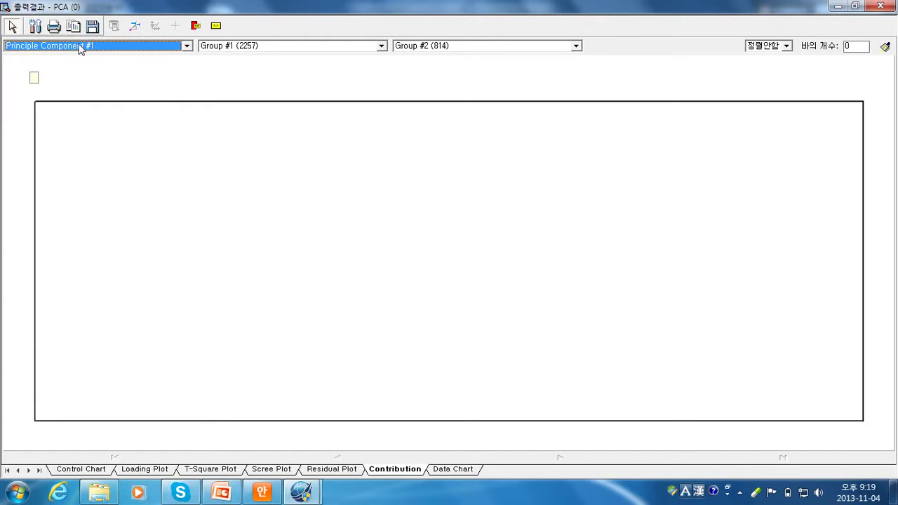
{"action": "left_click", "coordinate": [885, 46]}
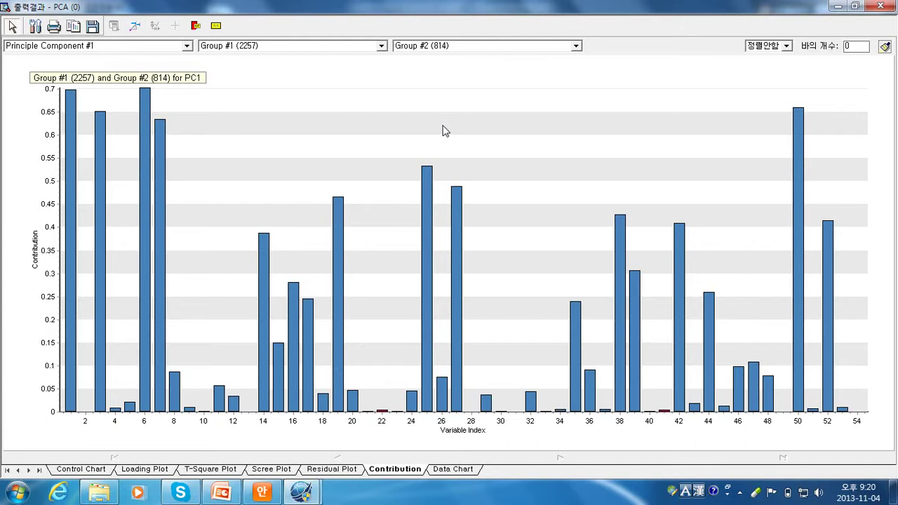
Recheck the control chart clusters and plot the contribution of Group #2 against <Origin> for Principle Component #1.
{"action": "left_click", "coordinate": [84, 470]}
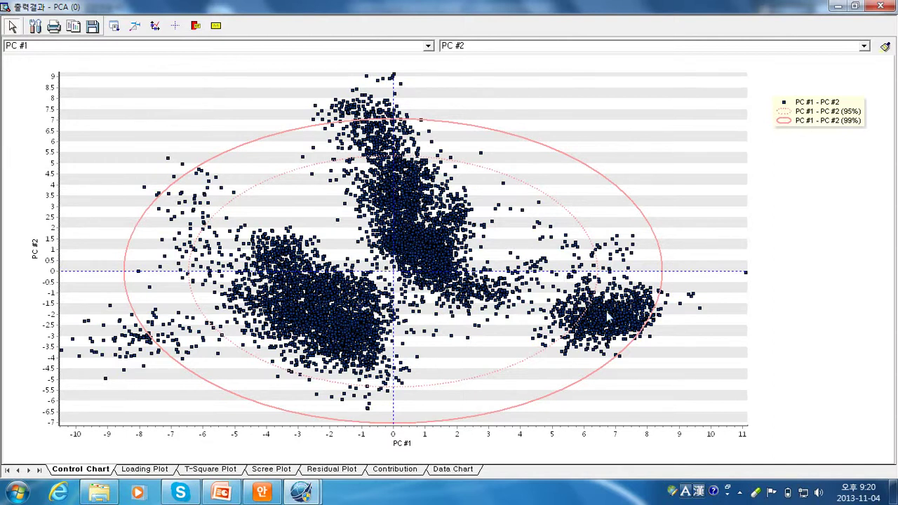
{"action": "left_click", "coordinate": [393, 468]}
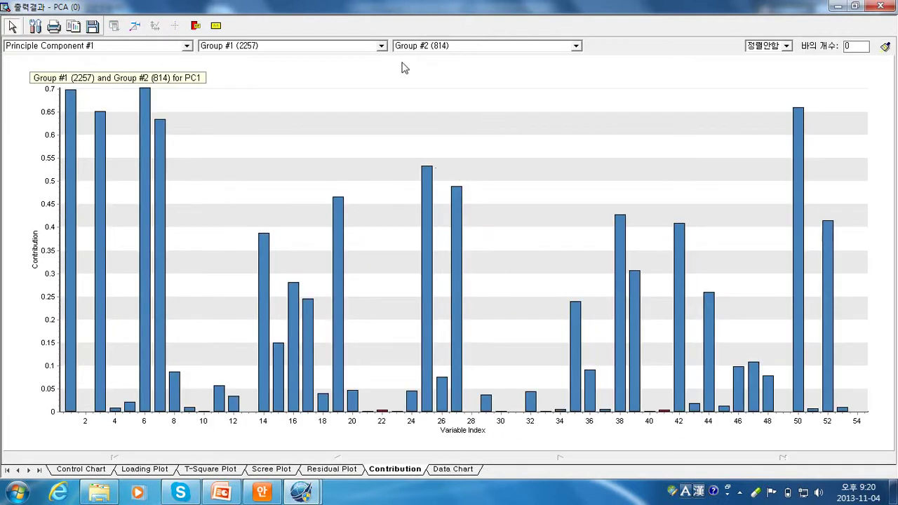
{"action": "left_click", "coordinate": [381, 45]}
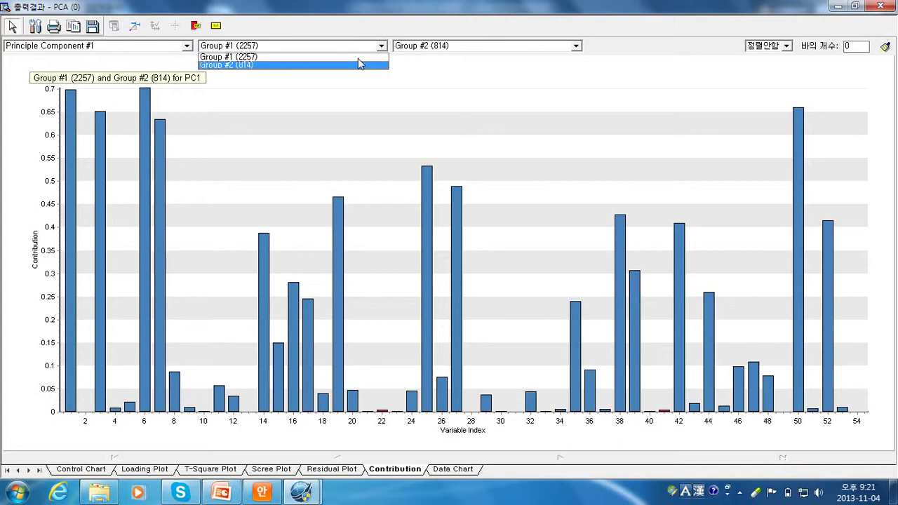
{"action": "left_click", "coordinate": [360, 64]}
{"action": "left_click", "coordinate": [574, 46]}
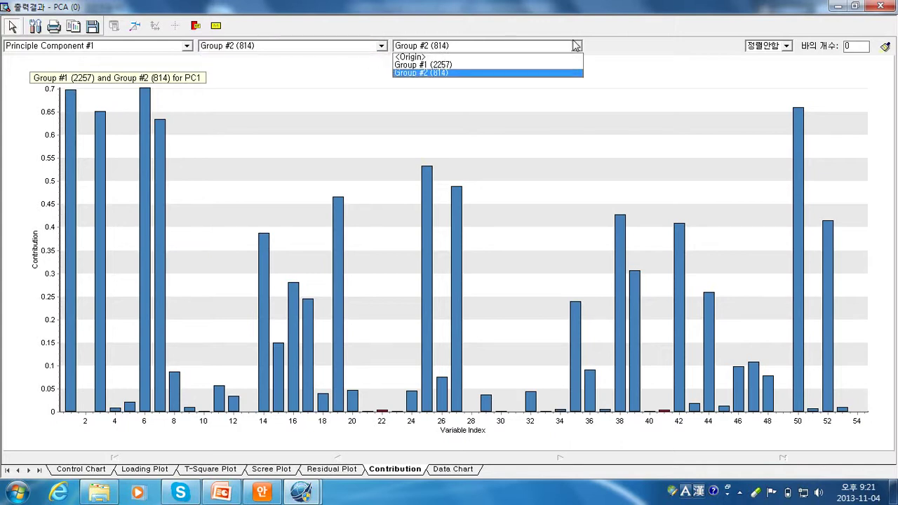
{"action": "left_click", "coordinate": [545, 56]}
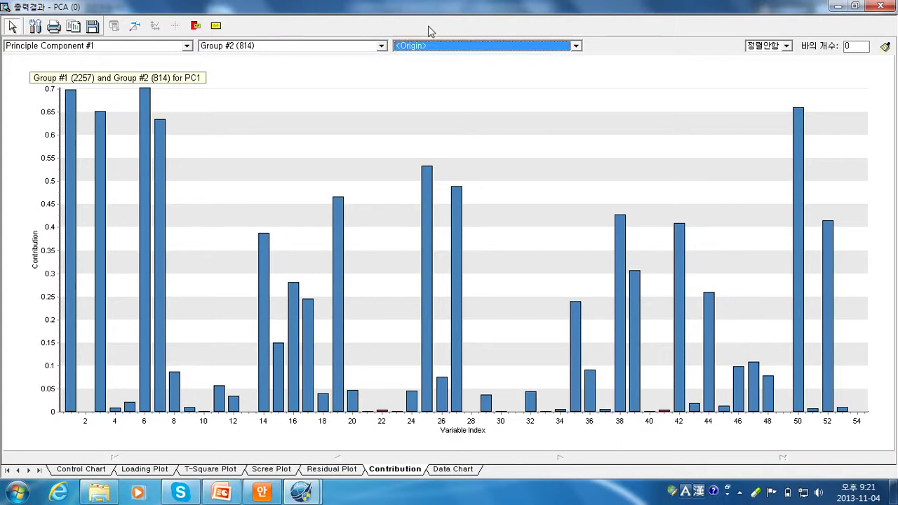
{"action": "left_click", "coordinate": [883, 48]}
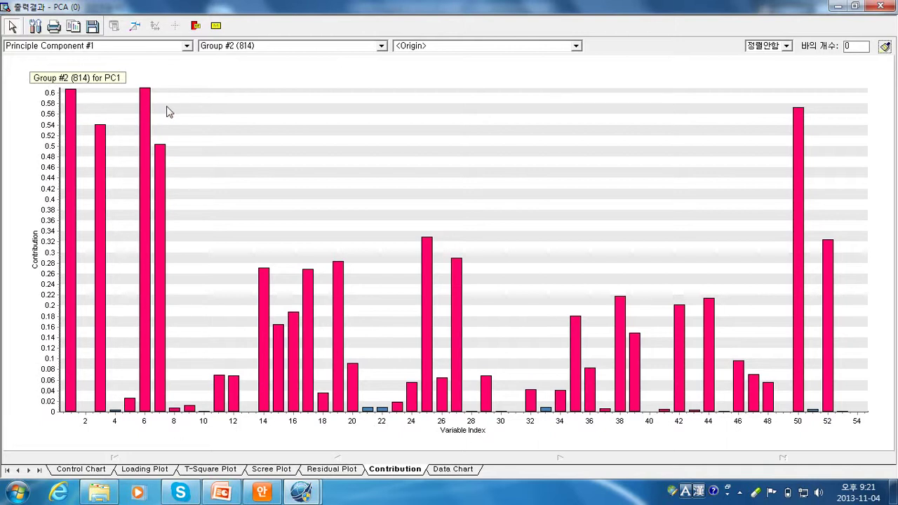
Step through data rows 2 to 14 in the Data Chart to trace their points on the control chart.
{"action": "left_click", "coordinate": [452, 471]}
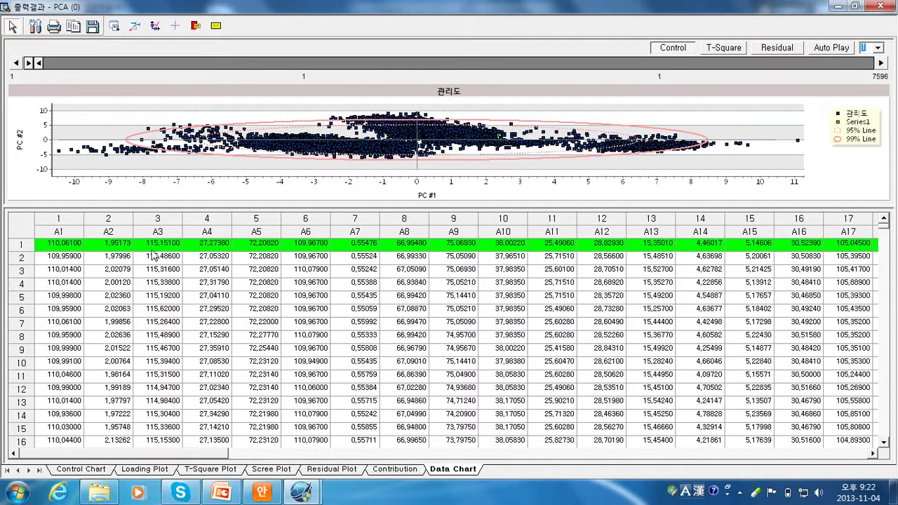
{"action": "left_click", "coordinate": [18, 257]}
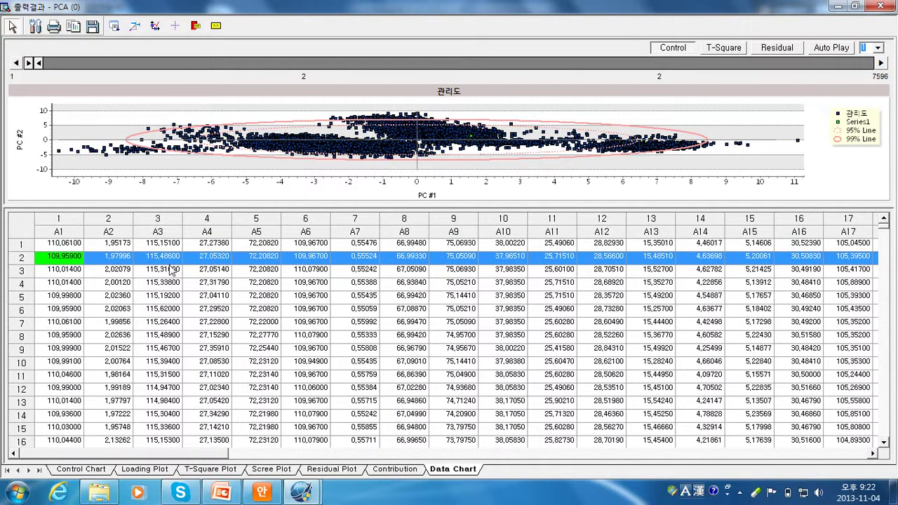
{"action": "left_click", "coordinate": [19, 270]}
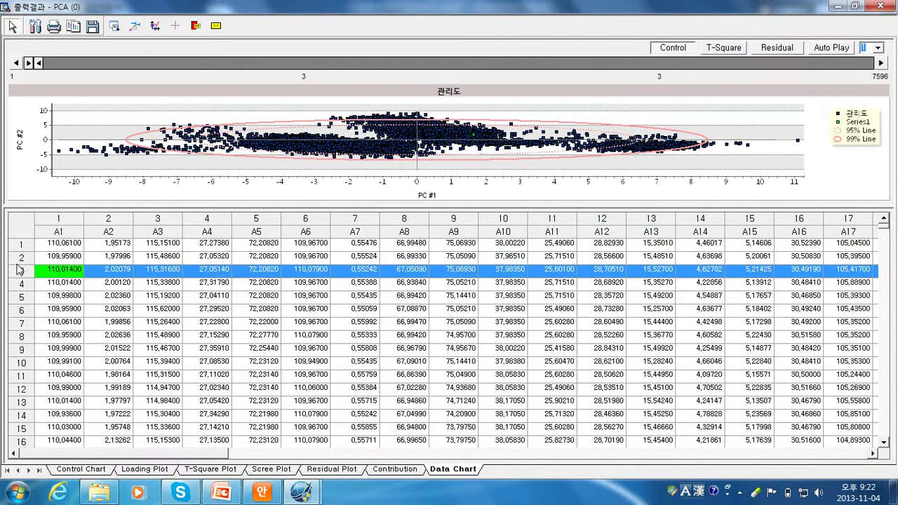
{"action": "left_click", "coordinate": [20, 283]}
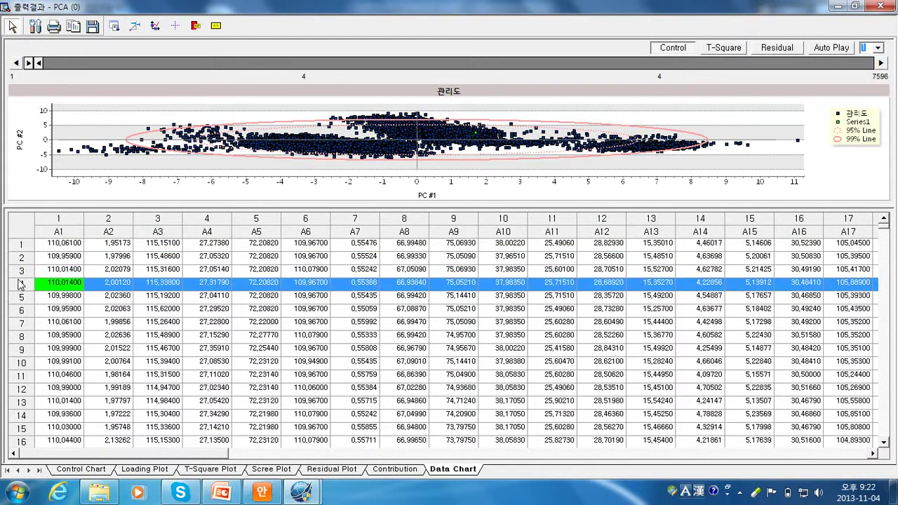
{"action": "left_click", "coordinate": [19, 295]}
{"action": "left_click", "coordinate": [19, 322]}
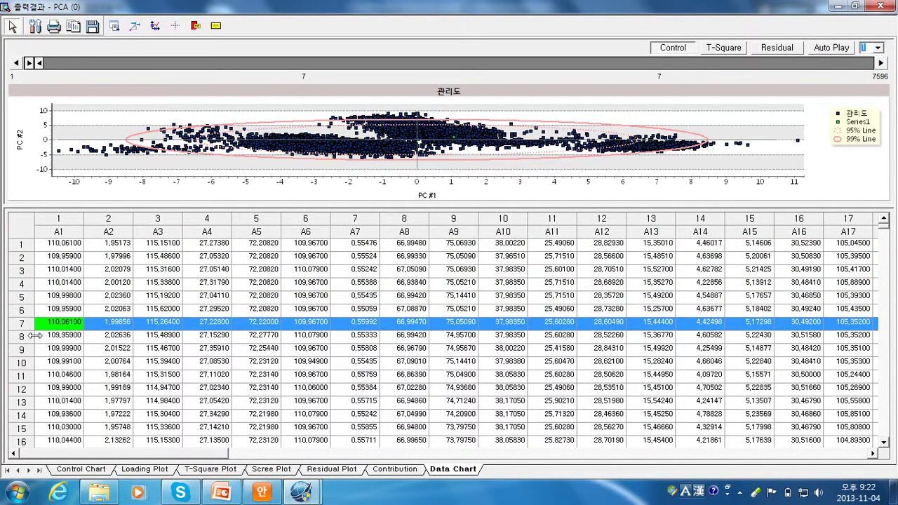
{"action": "left_click", "coordinate": [21, 335]}
{"action": "left_click", "coordinate": [19, 349]}
{"action": "left_click", "coordinate": [19, 362]}
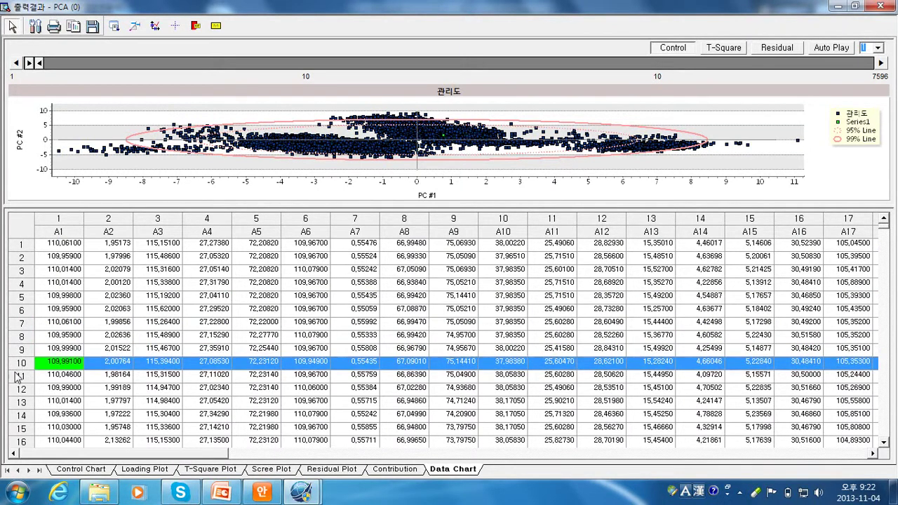
{"action": "left_click", "coordinate": [19, 375]}
{"action": "left_click", "coordinate": [19, 388]}
{"action": "left_click", "coordinate": [18, 402]}
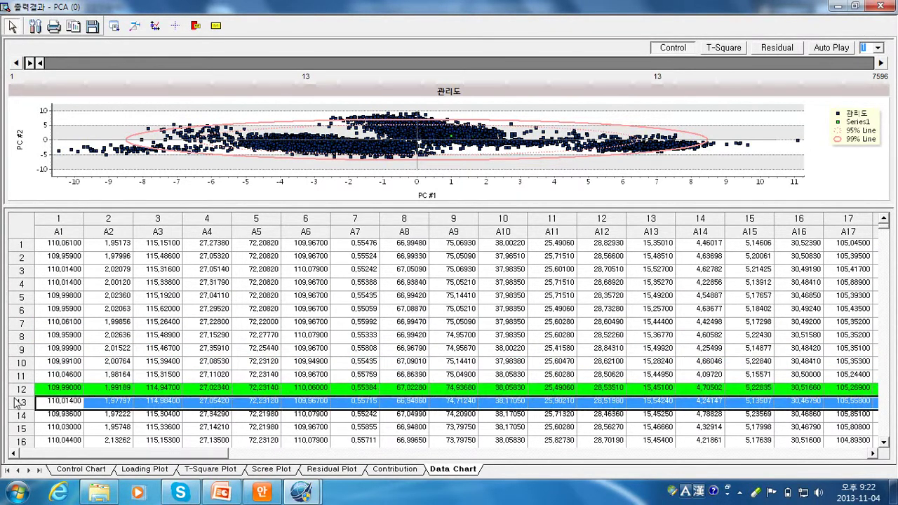
{"action": "left_click", "coordinate": [19, 415]}
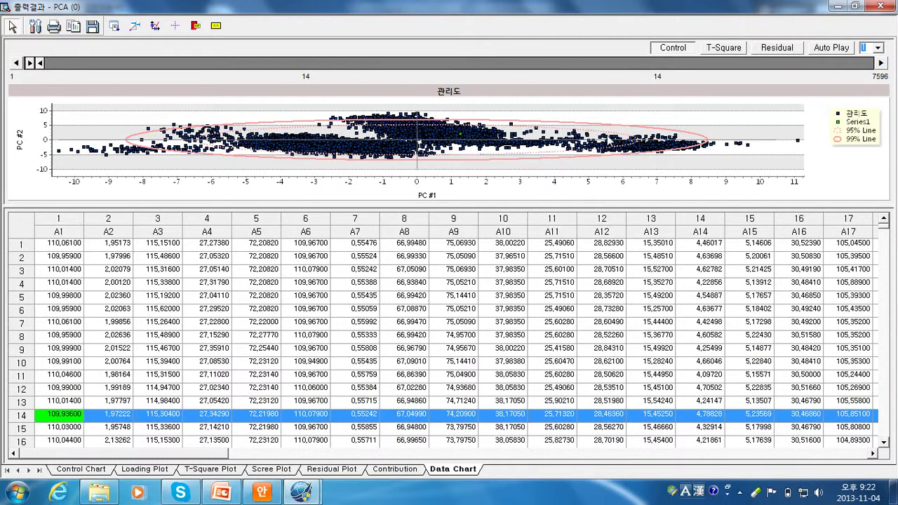
Add the T-Square and Residual charts below the Data Chart's control chart and enlarge the chart area to read them.
{"action": "left_click", "coordinate": [721, 47]}
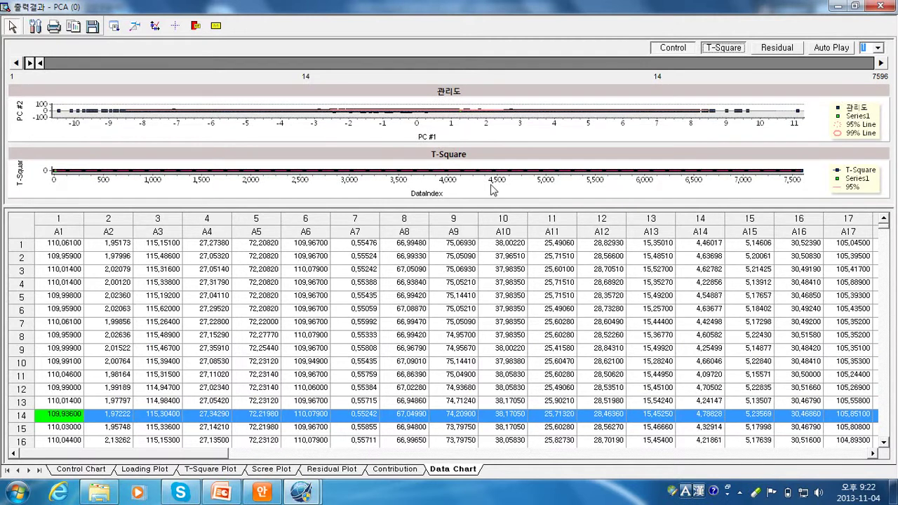
{"action": "left_click_drag", "start_coordinate": [464, 209], "coordinate": [476, 334]}
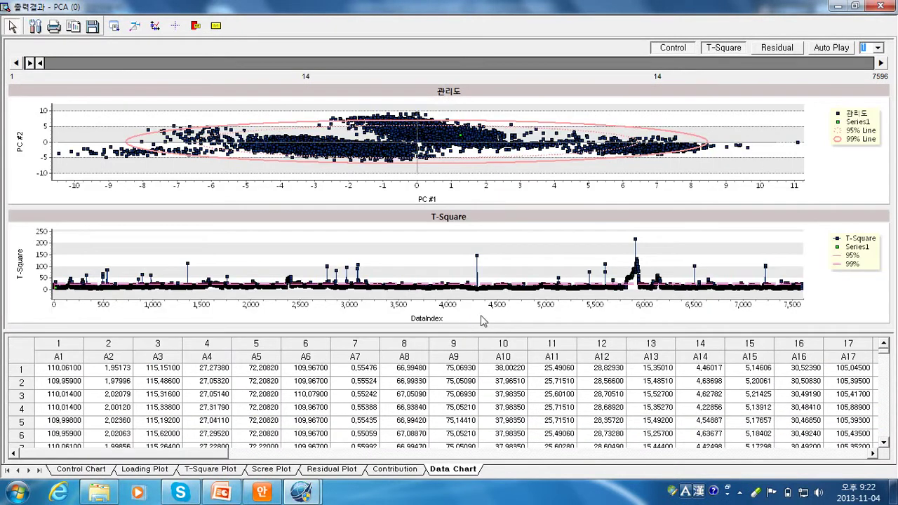
{"action": "left_click_drag", "start_coordinate": [419, 336], "coordinate": [475, 372]}
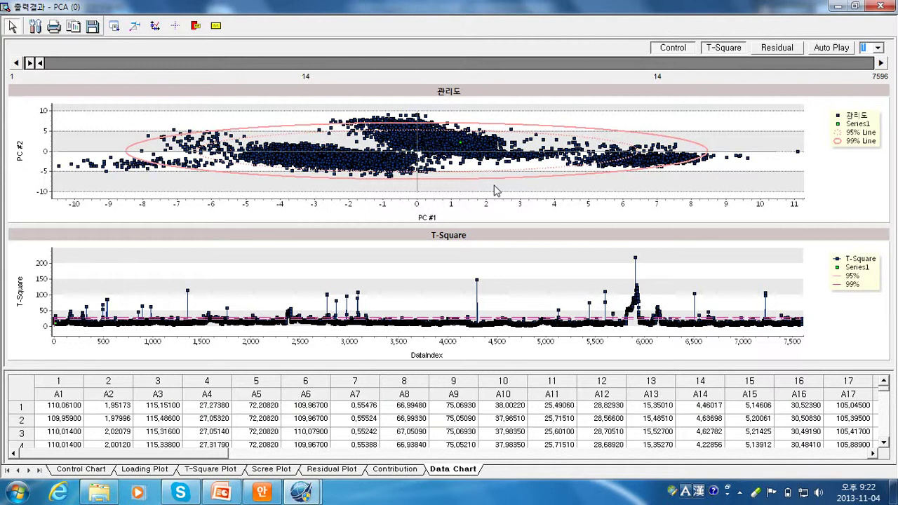
{"action": "left_click", "coordinate": [771, 47]}
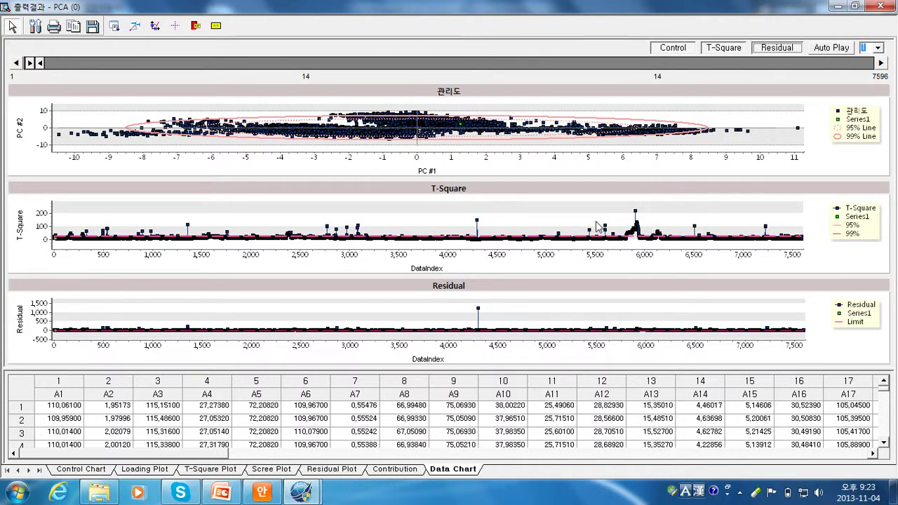
Reduce the Data Chart to the control chart alone with a smaller chart area, and start Auto Play through the data rows.
{"action": "left_click", "coordinate": [711, 45]}
{"action": "left_click", "coordinate": [768, 46]}
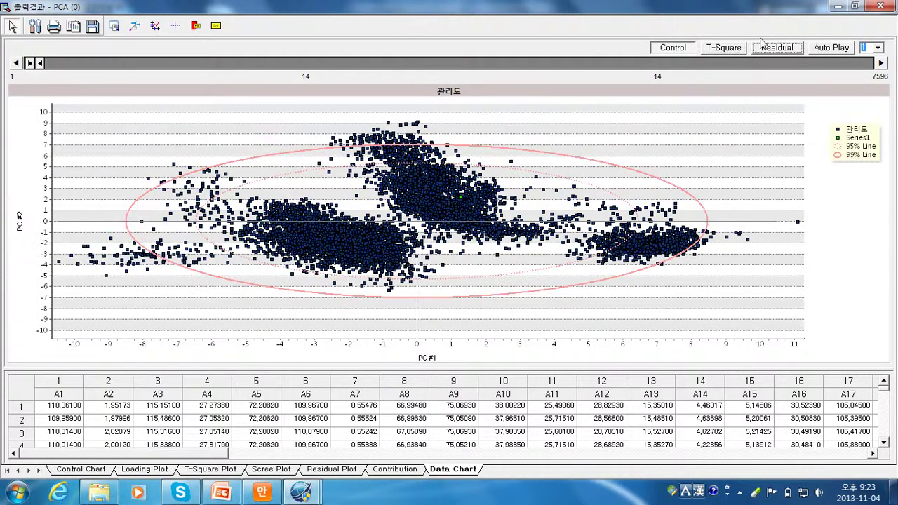
{"action": "left_click_drag", "start_coordinate": [449, 372], "coordinate": [448, 324]}
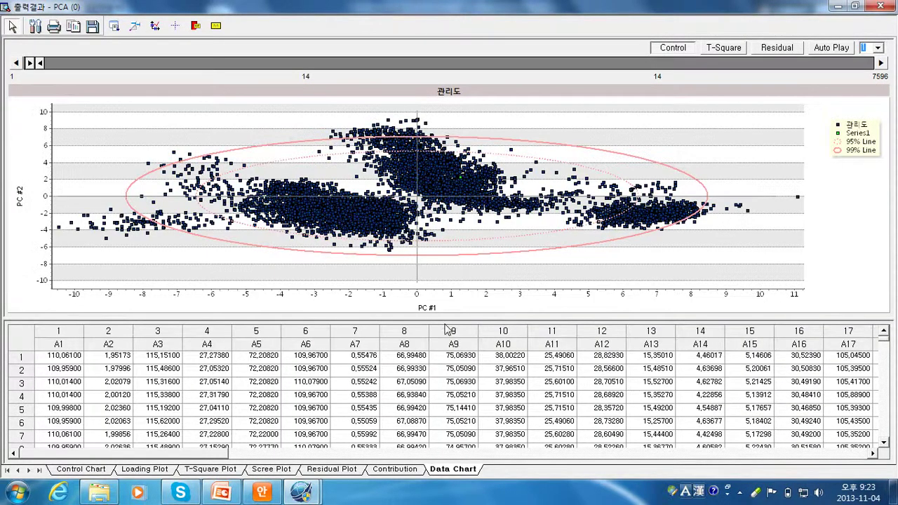
{"action": "left_click", "coordinate": [829, 47]}
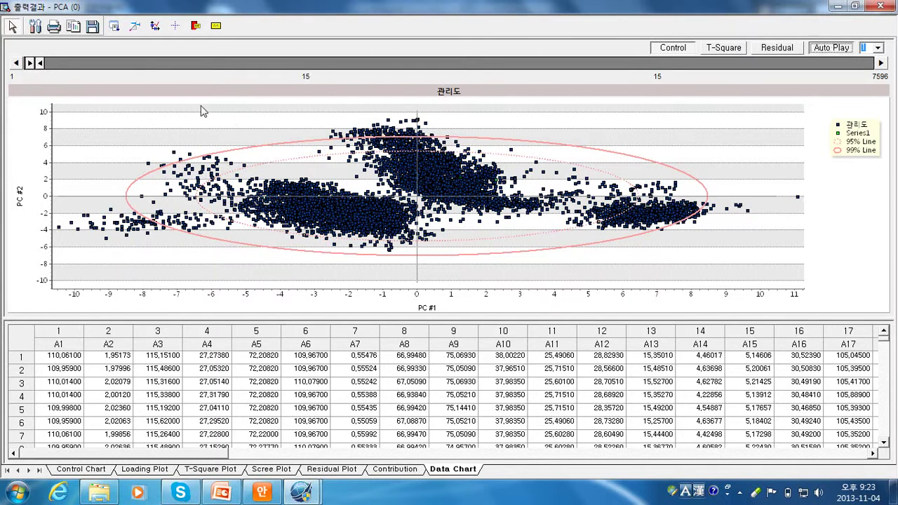